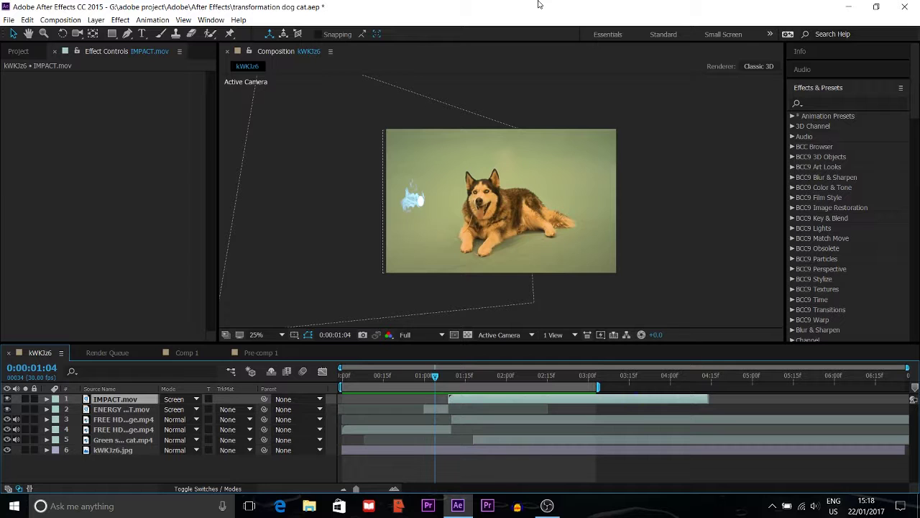
Create a new 1920×1441, 30 fps composition named 'green screen'.
click(18, 51)
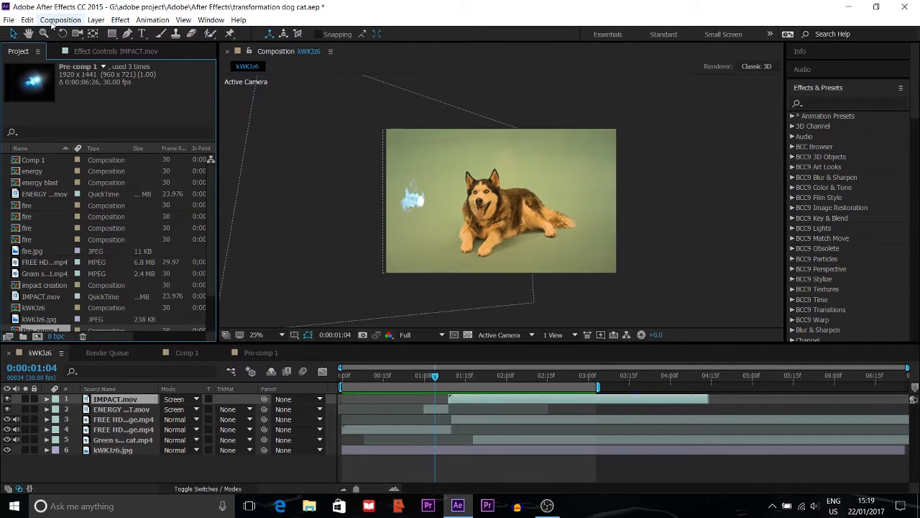
click(61, 19)
click(60, 32)
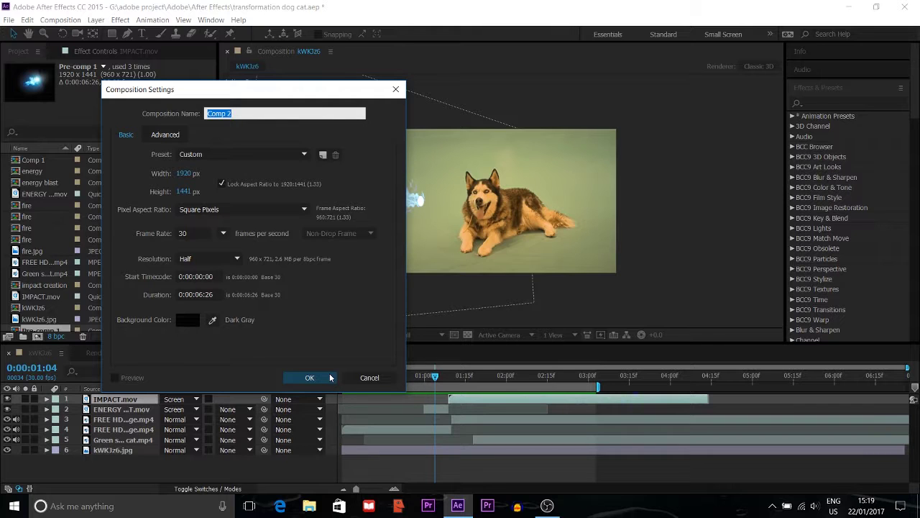
text(green screen)
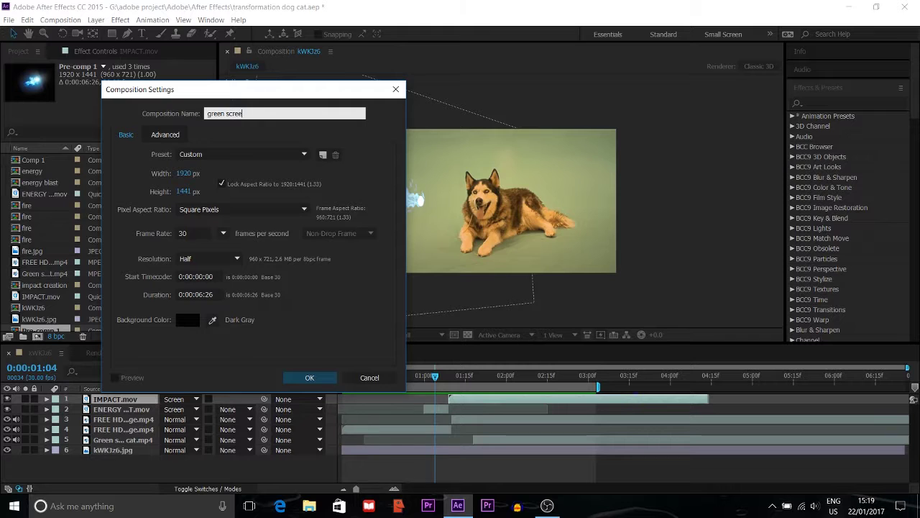
click(330, 377)
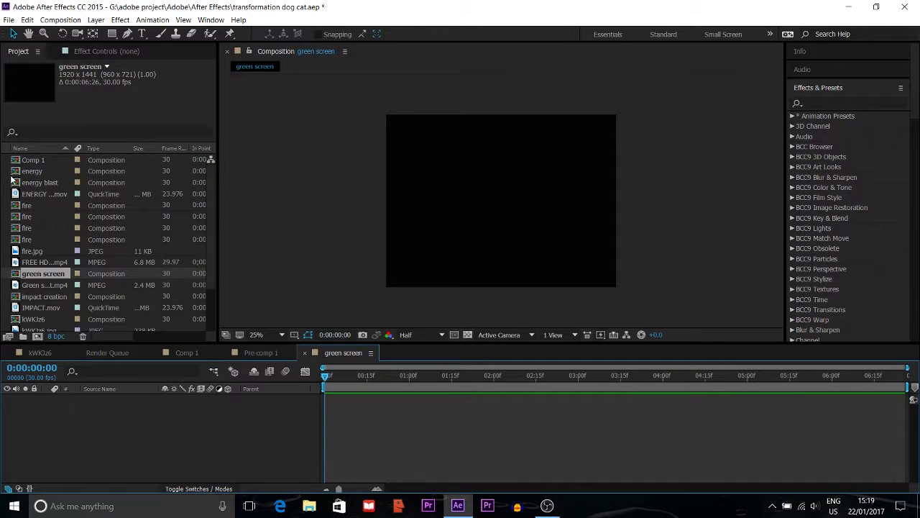
Add Green screen cat.mp4 to the comp and stretch it taller and wider to fill the frame.
click(40, 276)
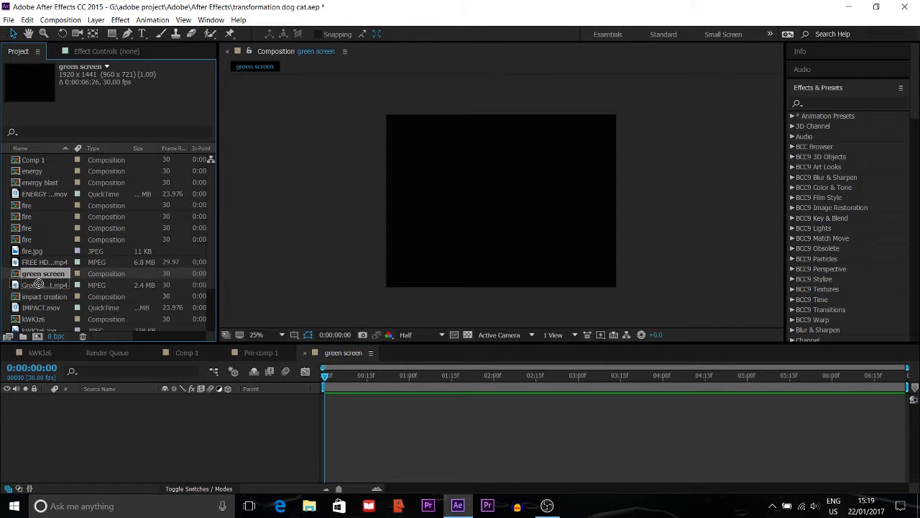
scroll(39, 285, down, 1)
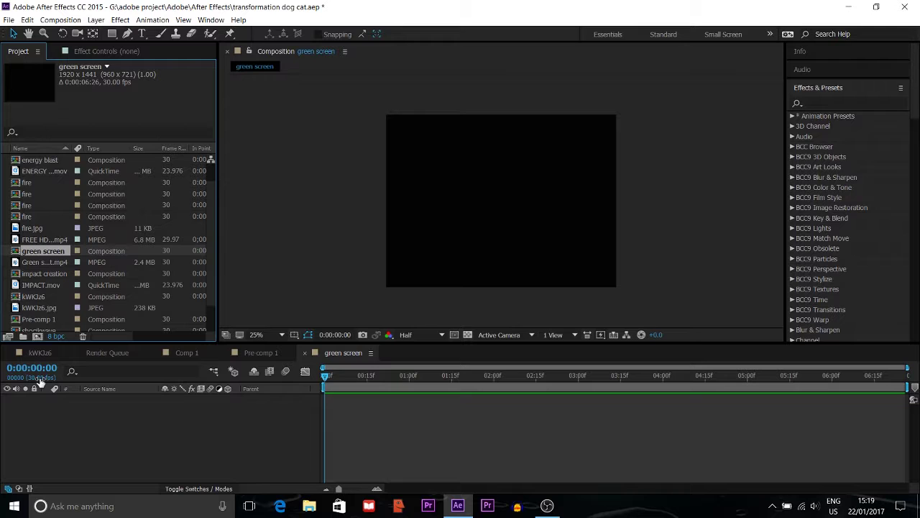
drag(44, 262, 43, 377)
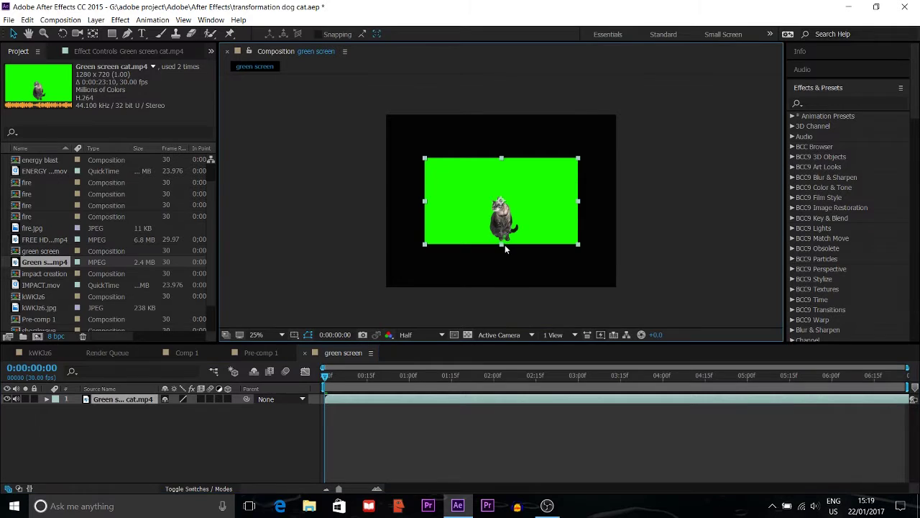
drag(503, 244, 509, 286)
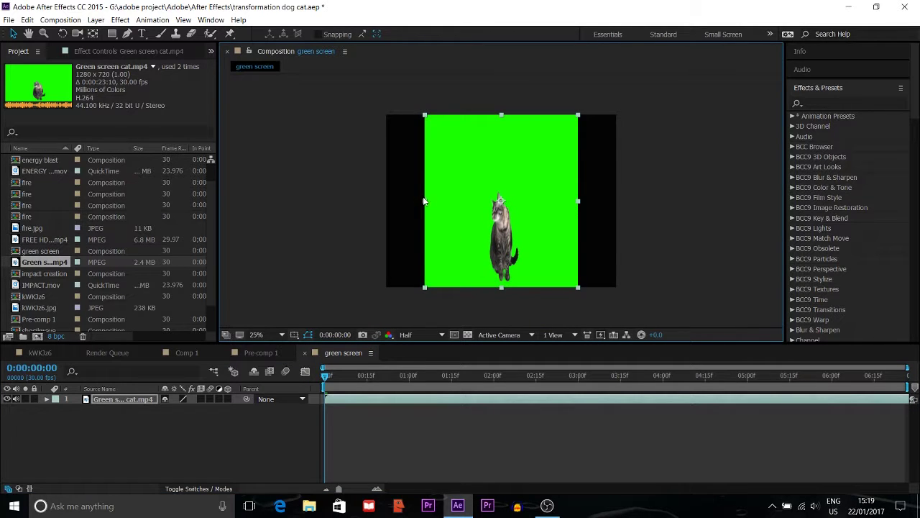
drag(424, 202, 379, 214)
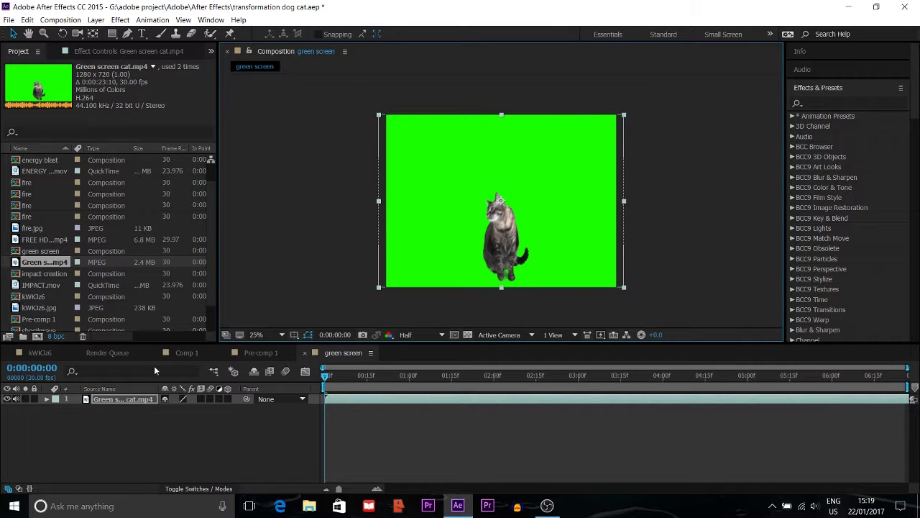
click(133, 427)
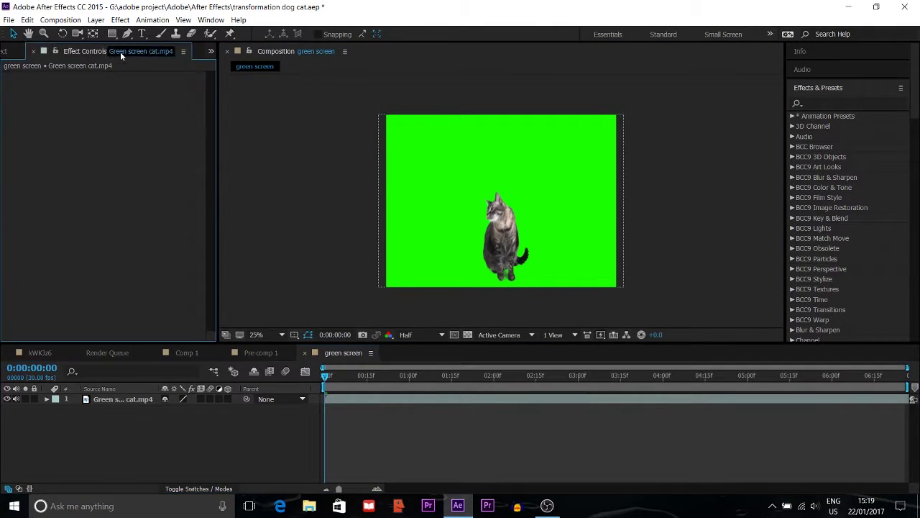
Import beautiful tree.JPG, place it below the cat layer, and delete the BG solid.
key(ctrl+i)
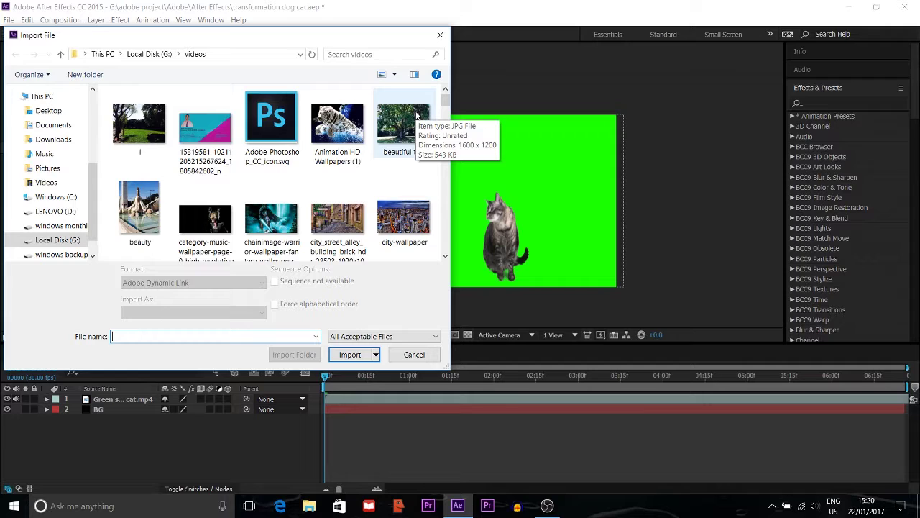
click(415, 115)
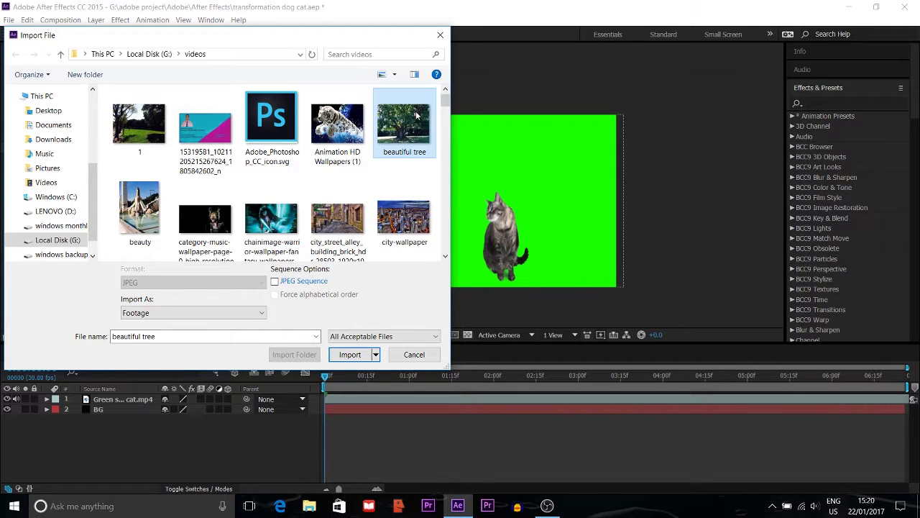
double_click(416, 115)
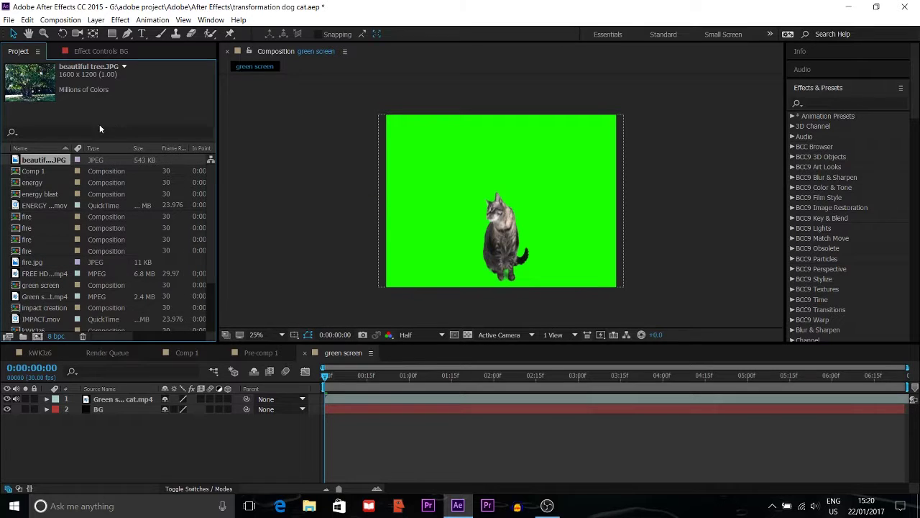
drag(40, 163, 66, 404)
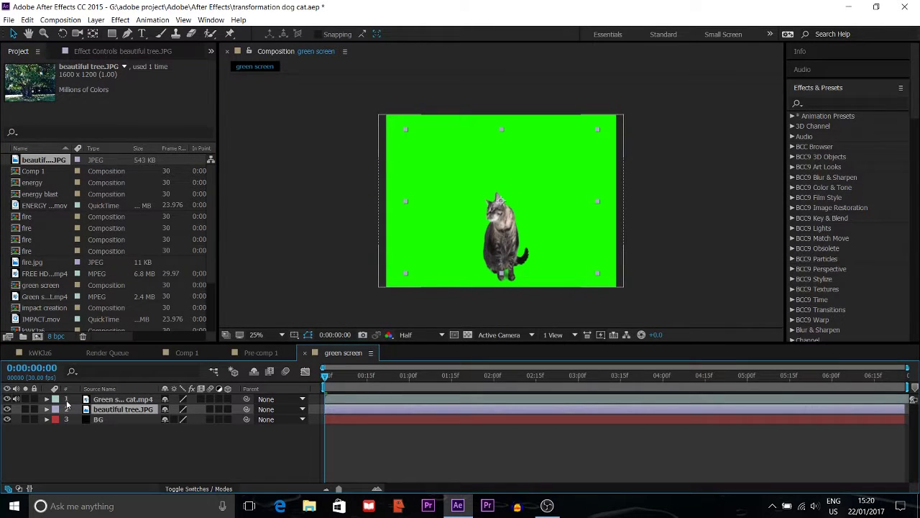
click(88, 422)
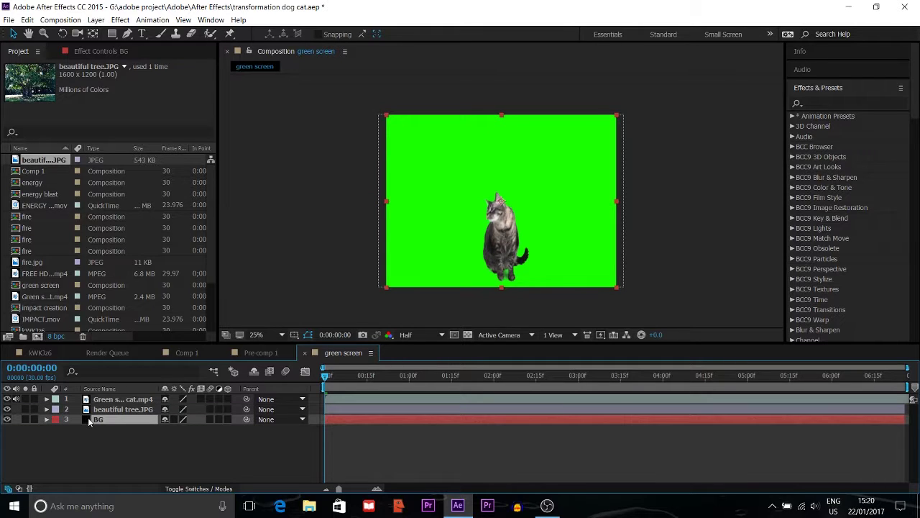
key(Delete)
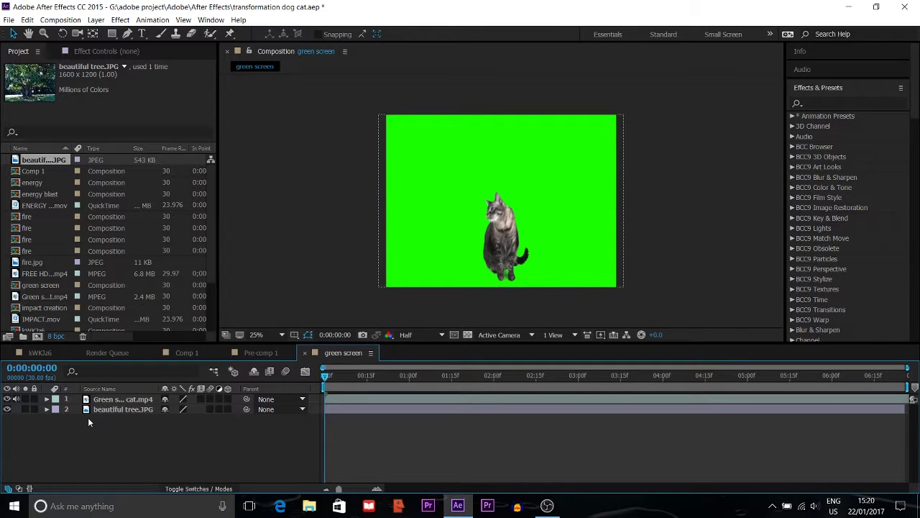
Apply Keylight (1.2) to the cat layer and sample the green backdrop as its Screen Colour.
click(138, 411)
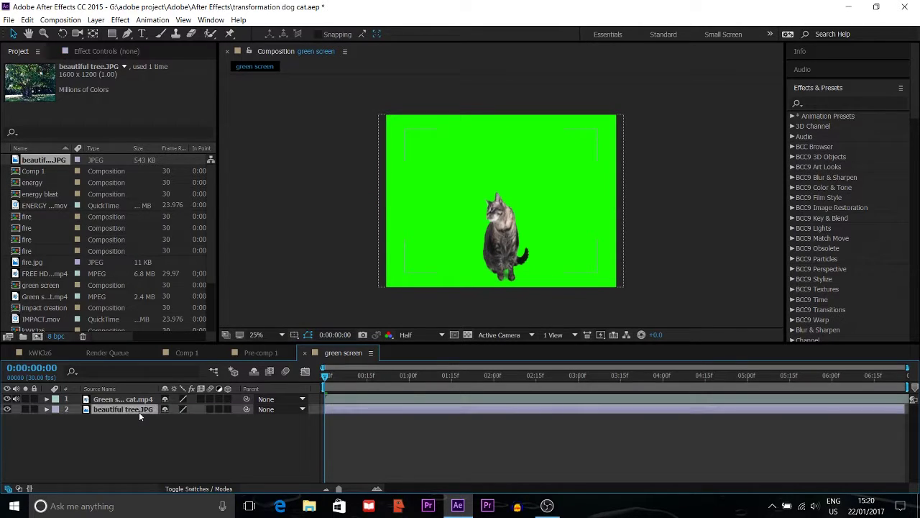
click(124, 50)
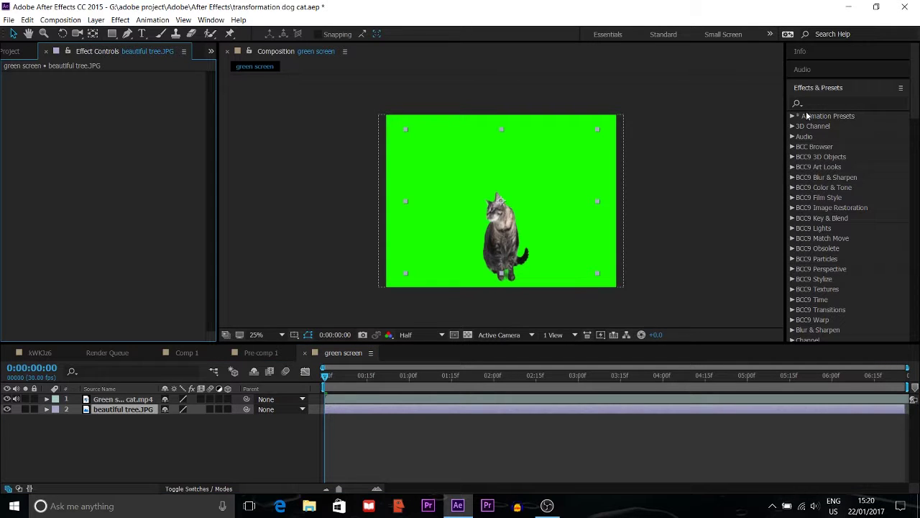
click(140, 398)
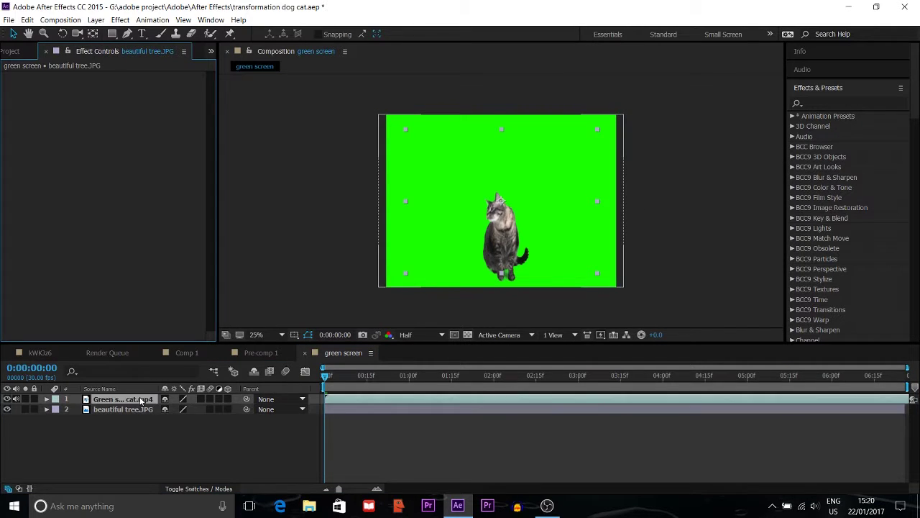
click(822, 106)
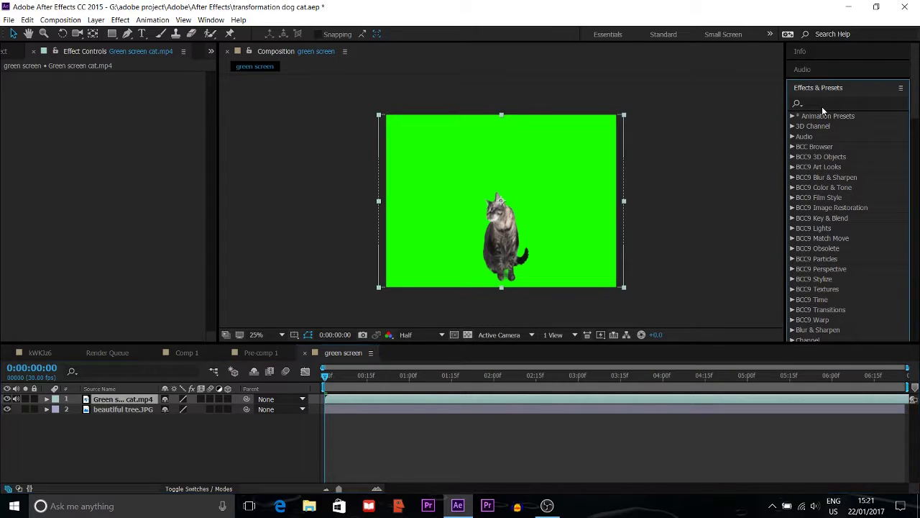
click(821, 102)
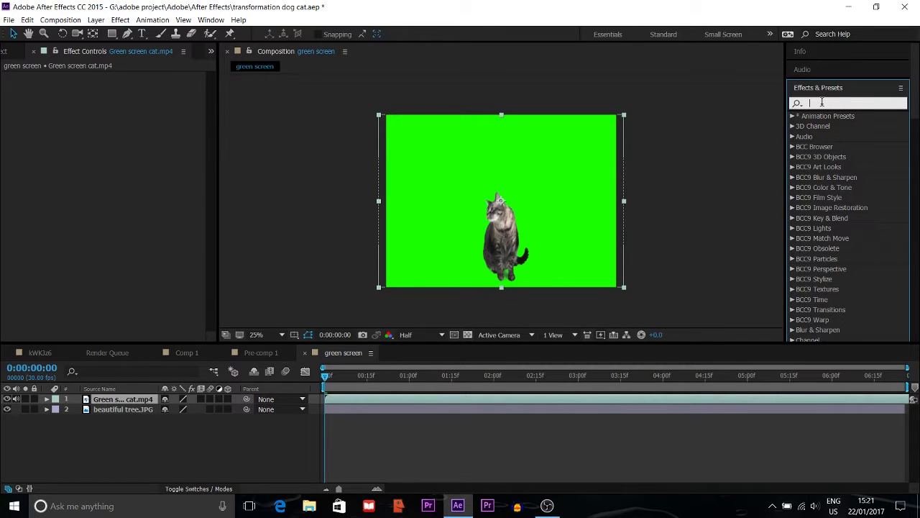
text(Keyl)
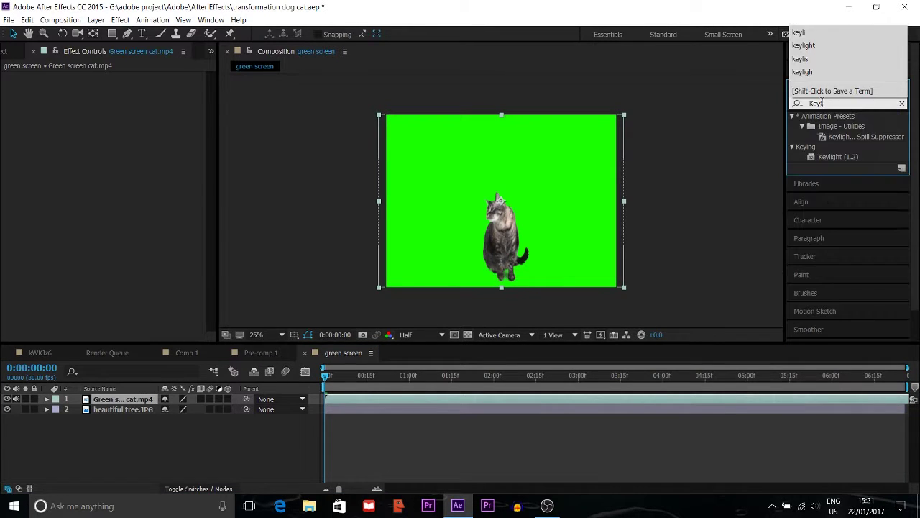
text(ight)
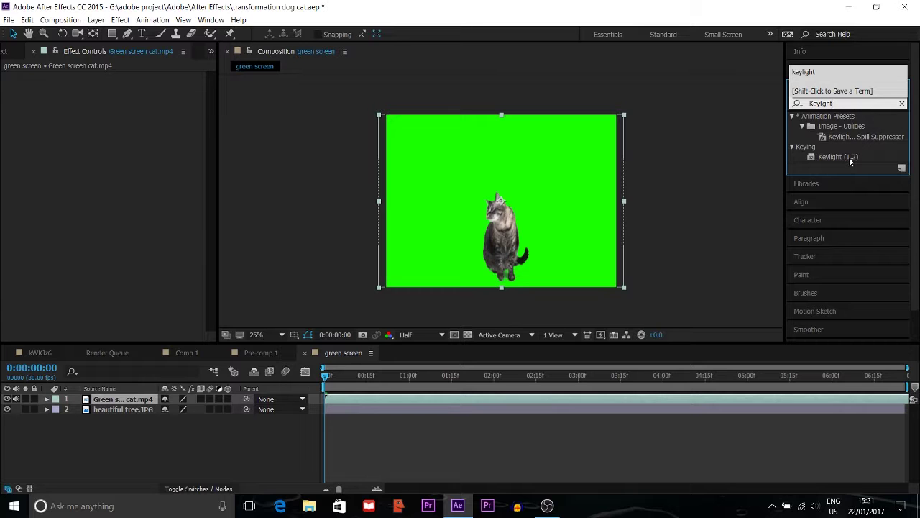
drag(849, 157, 143, 126)
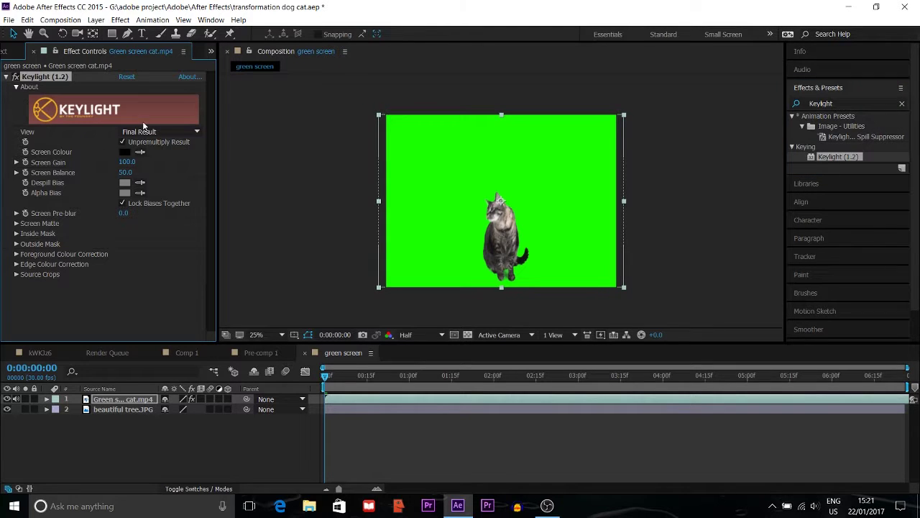
click(141, 153)
click(429, 170)
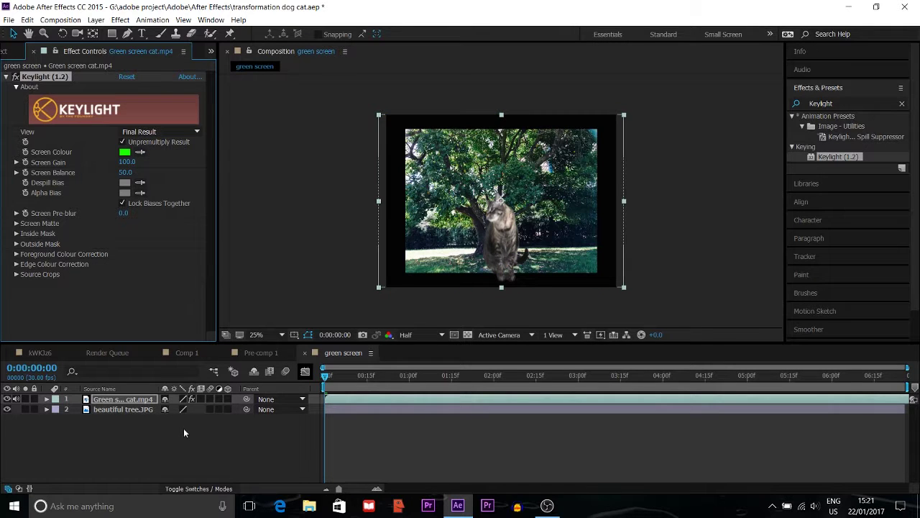
Fit the beautiful tree.JPG layer to the comp with Transform > Fit to Comp.
right_click(137, 408)
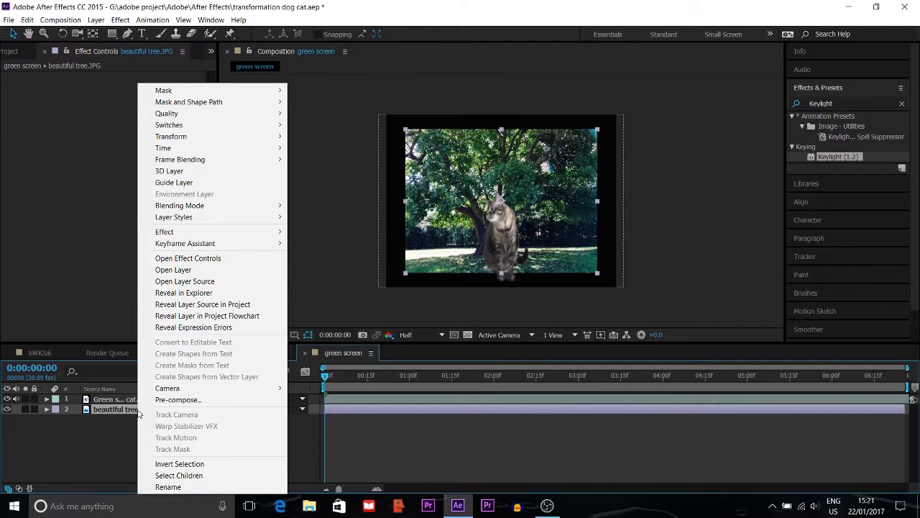
mouse_move(210, 137)
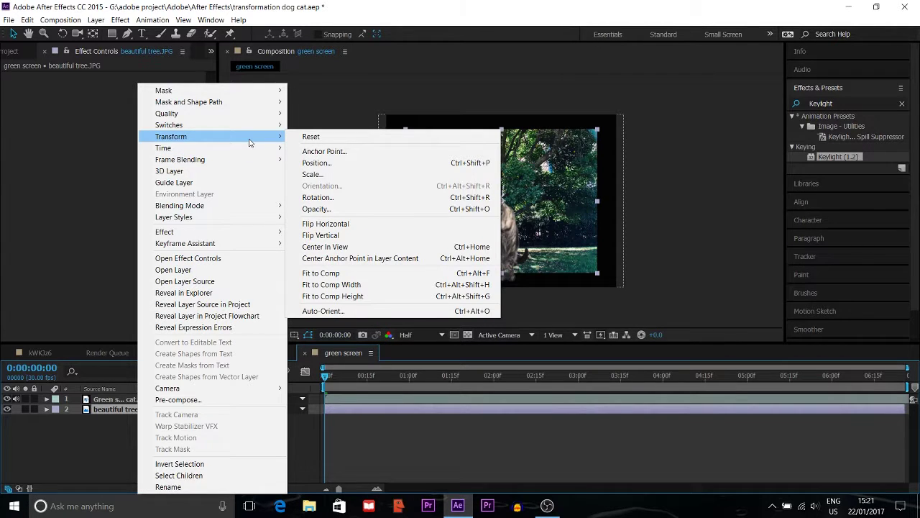
click(358, 273)
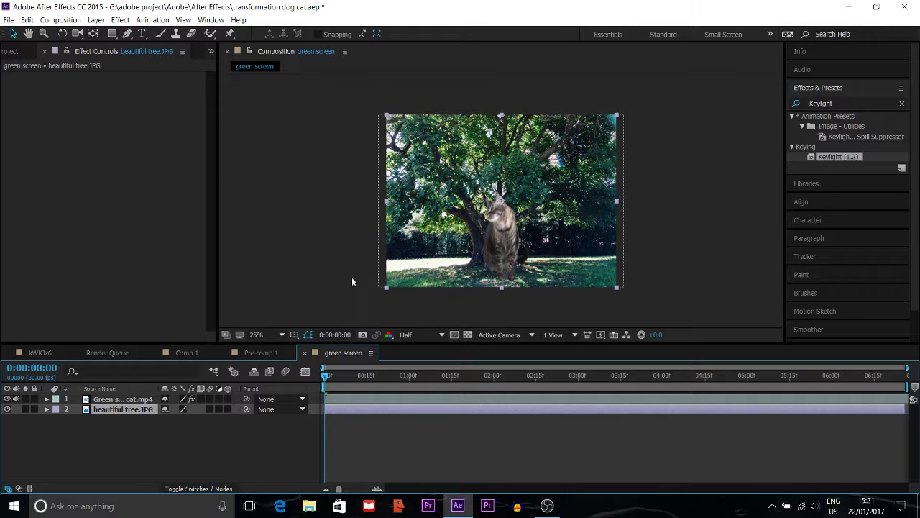
Reposition the cat onto the grass right of the tree, trim its height, and preview playback.
click(126, 399)
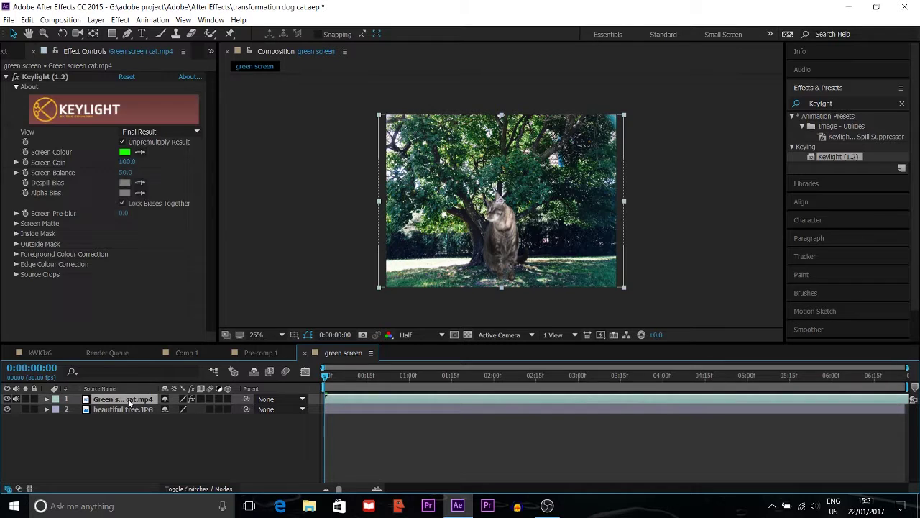
click(496, 209)
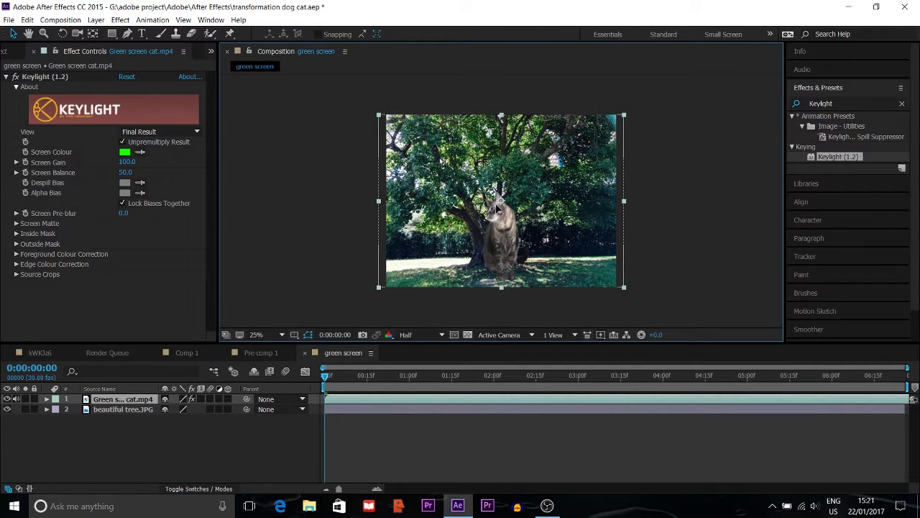
drag(496, 208, 496, 213)
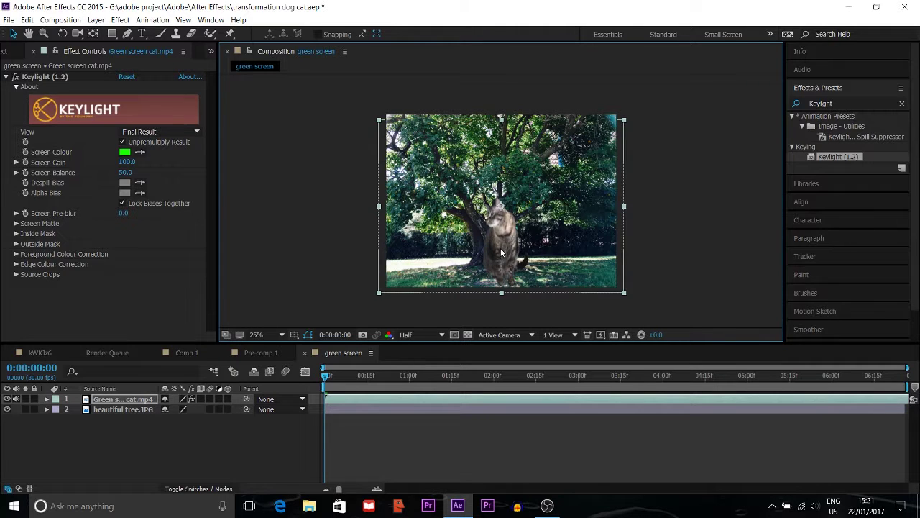
drag(502, 251, 572, 252)
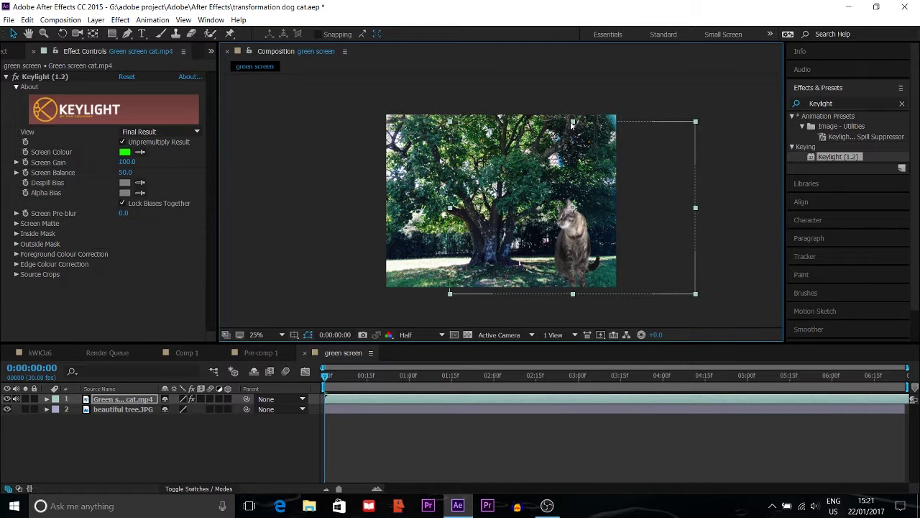
drag(573, 122, 576, 147)
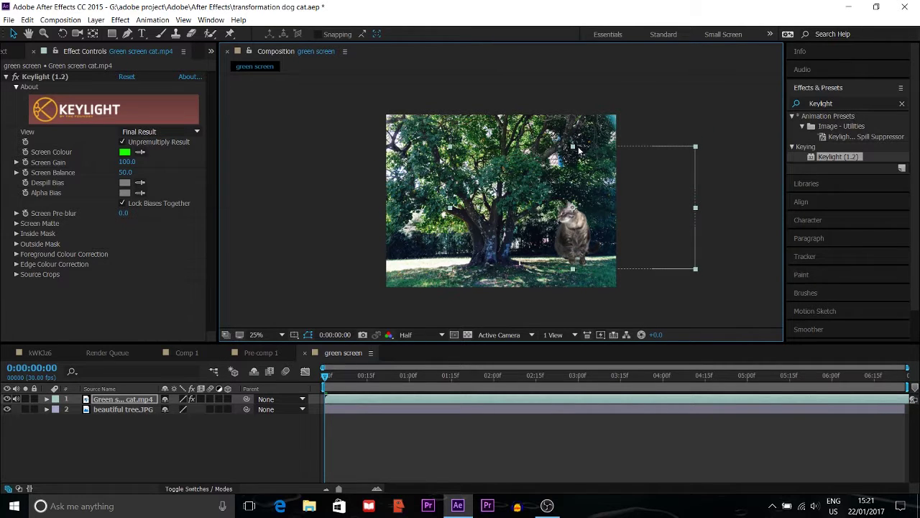
drag(580, 214, 573, 236)
key(space)
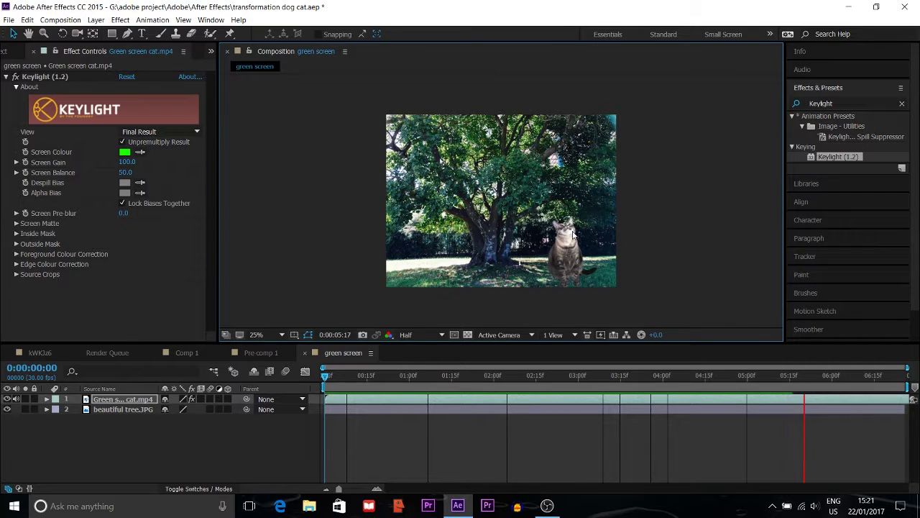
key(space)
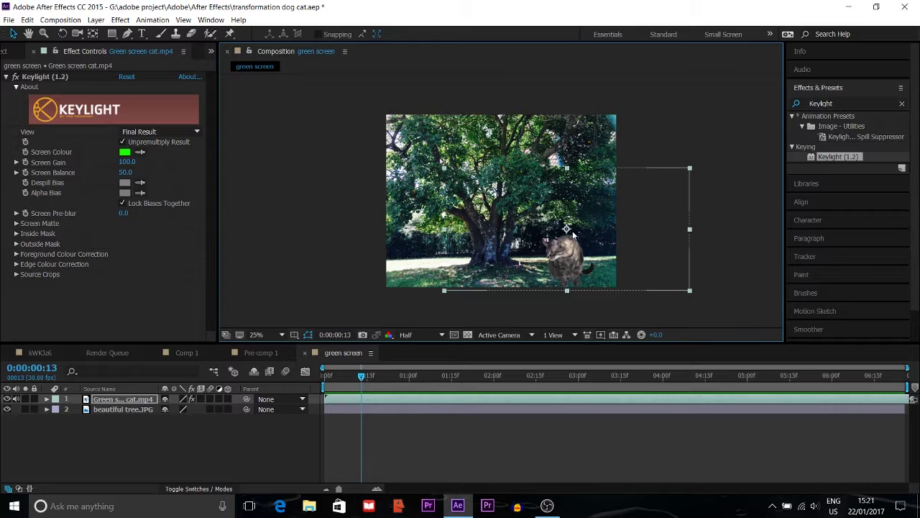
View Keylight's Screen Matte, raise Clip Black to 68, then return to Final Result.
click(155, 132)
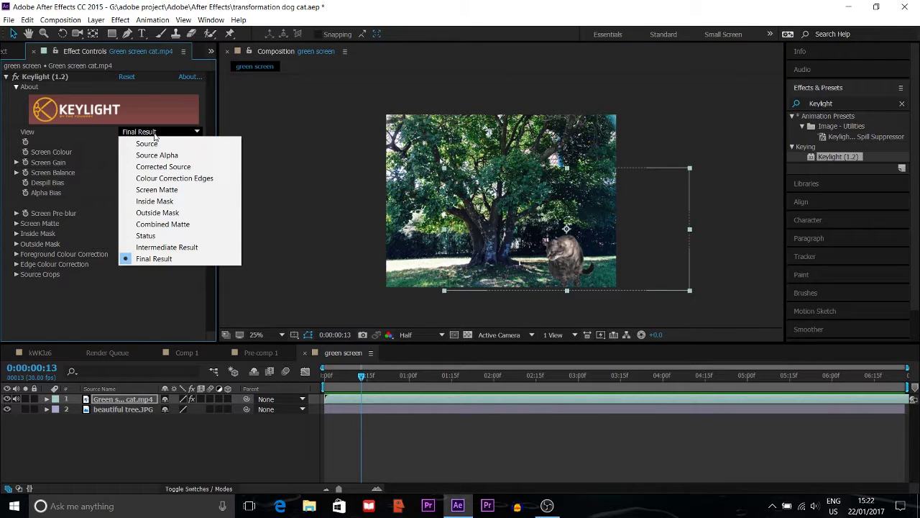
click(169, 190)
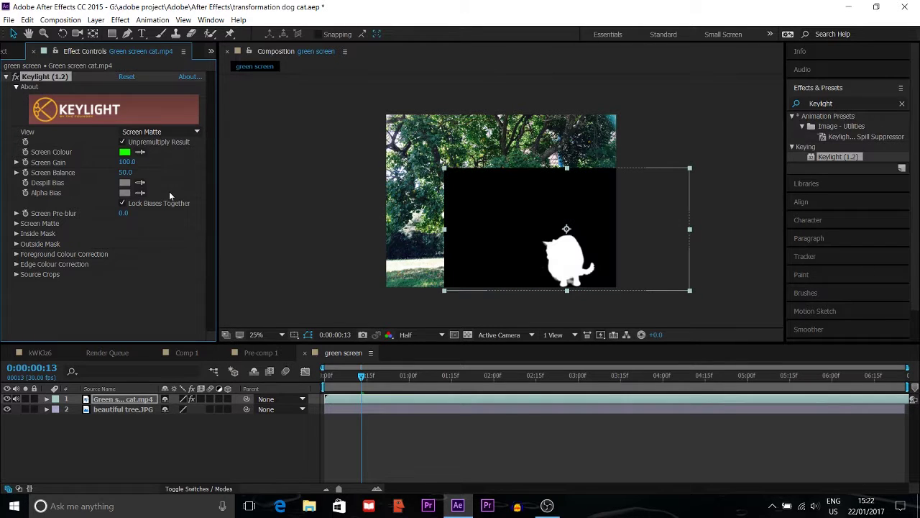
click(16, 223)
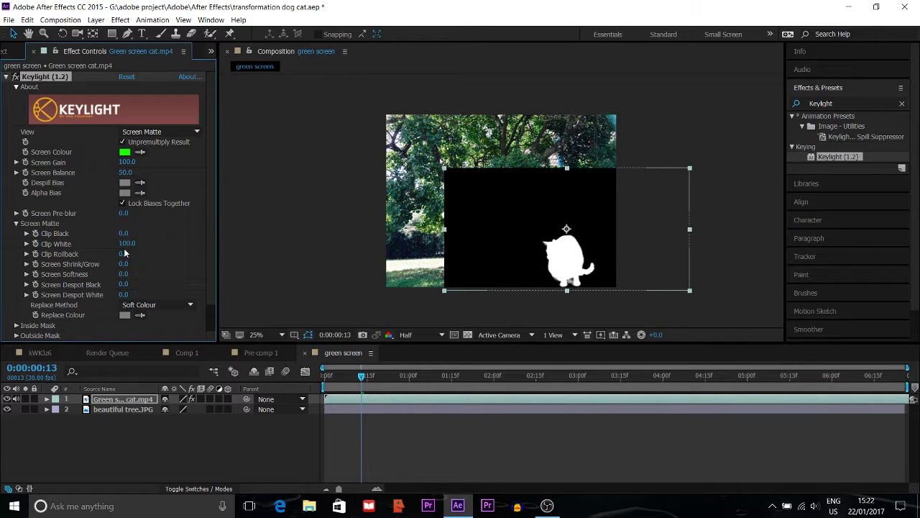
drag(124, 246, 144, 241)
drag(123, 233, 158, 228)
click(158, 131)
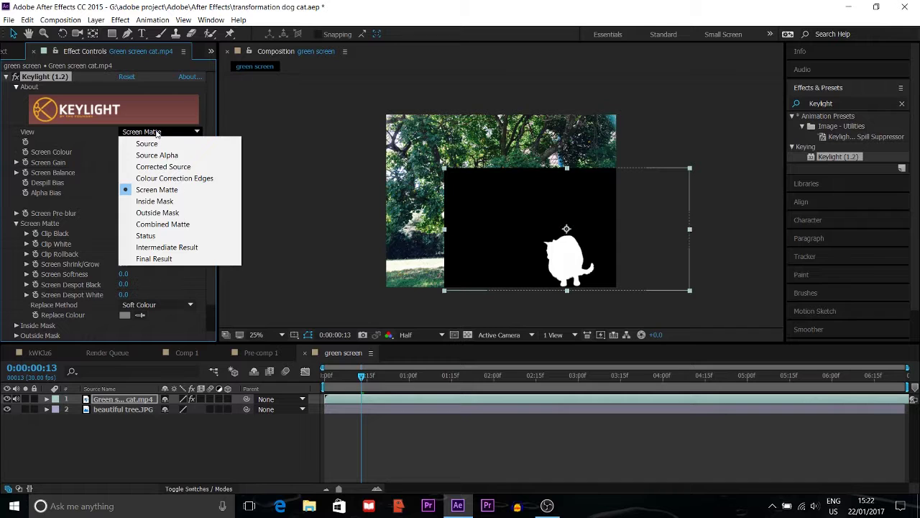
click(172, 260)
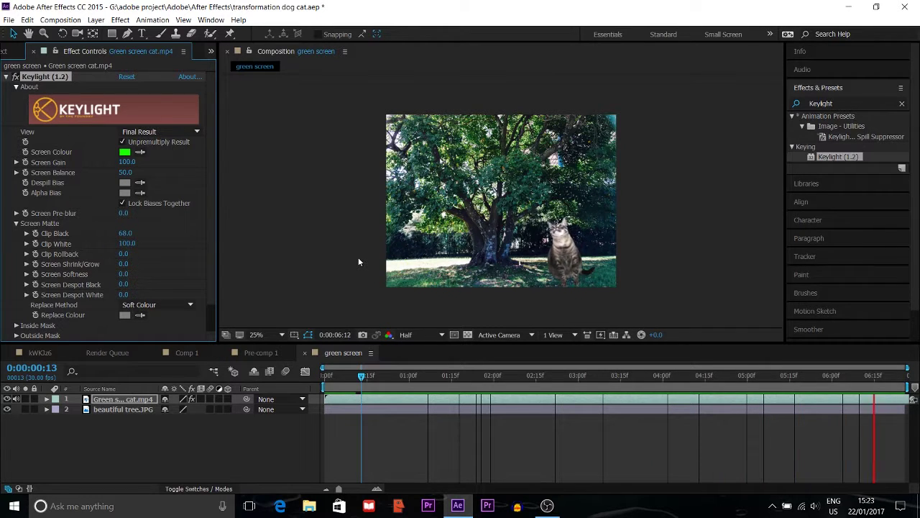
key(space)
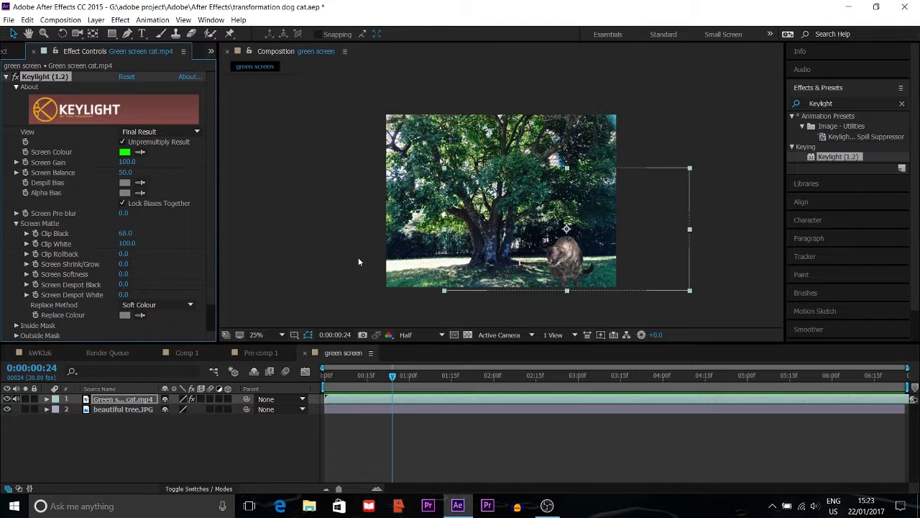
click(8, 77)
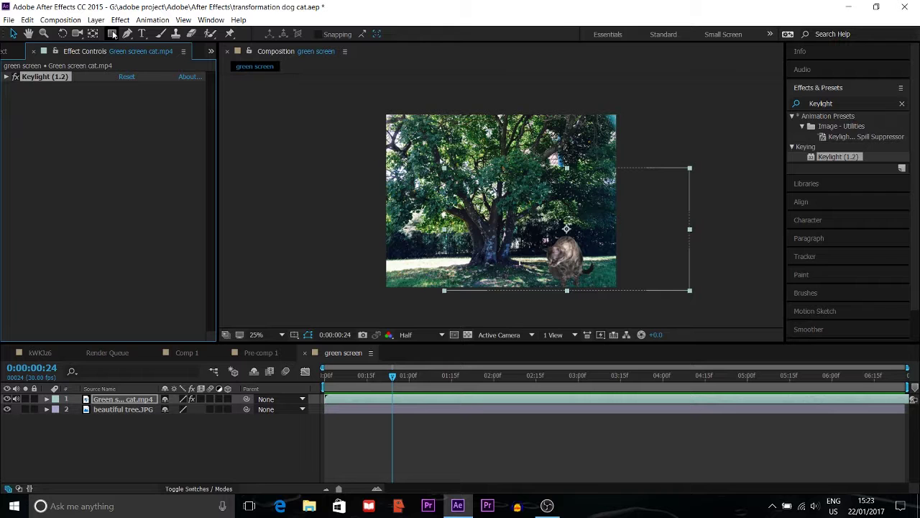
Search for 'shadow' and apply Drop Shadow to the cat layer, nudging the cat slightly left.
click(841, 102)
text(sh)
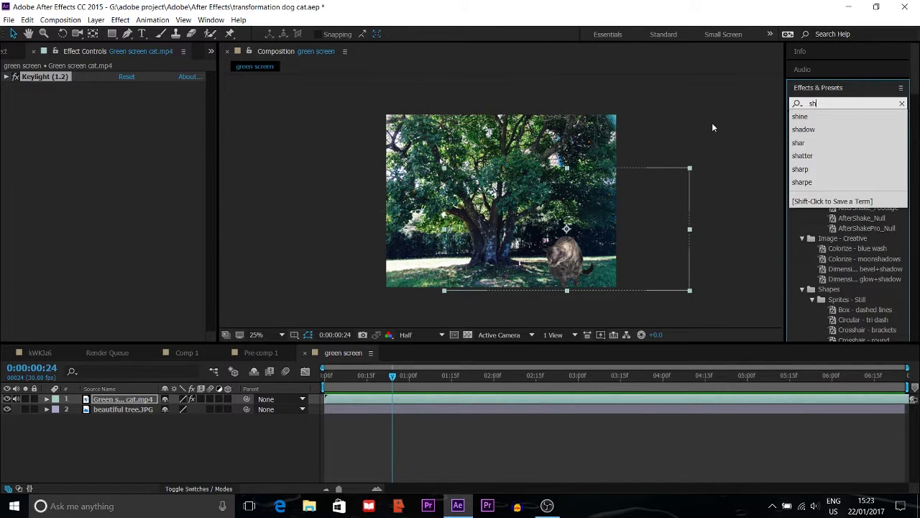
text(adow)
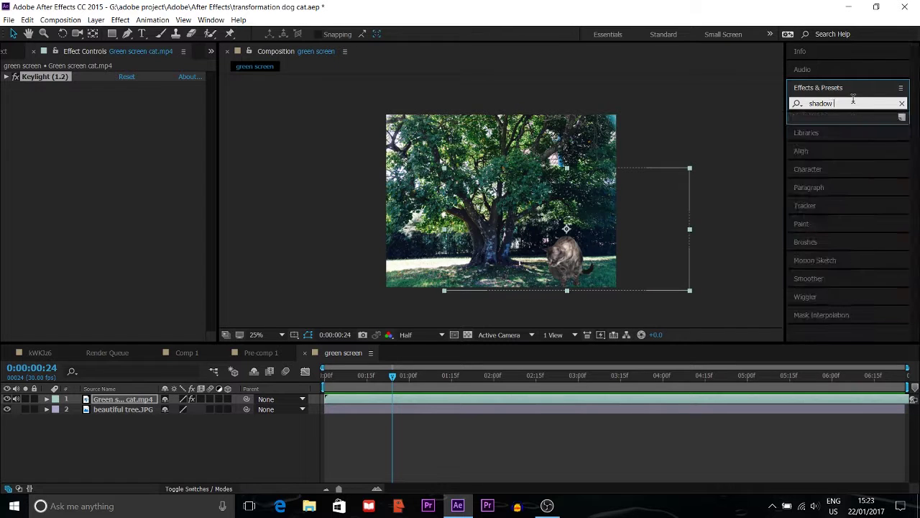
key(BackSpace)
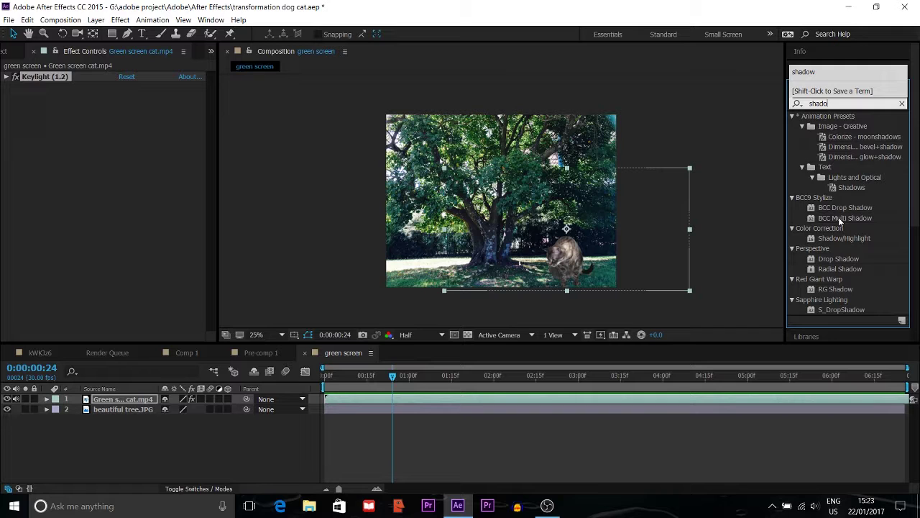
drag(836, 258, 110, 283)
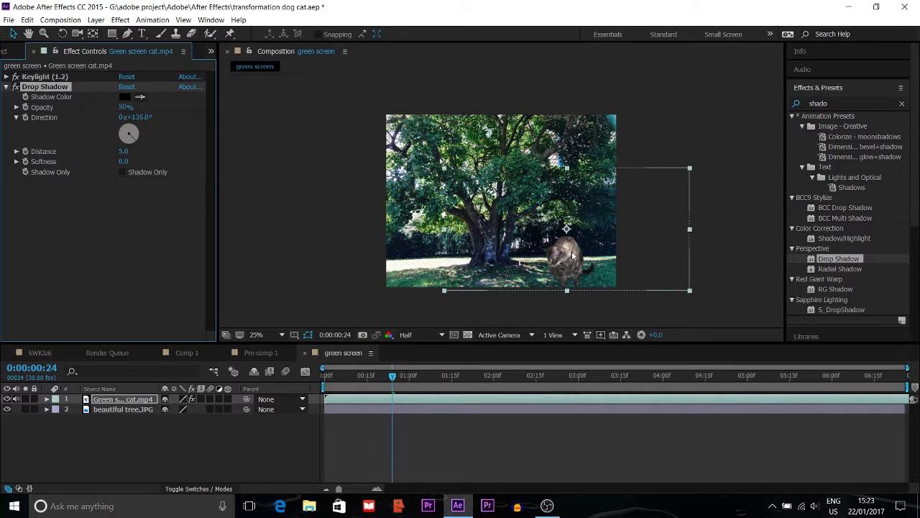
drag(573, 255, 564, 256)
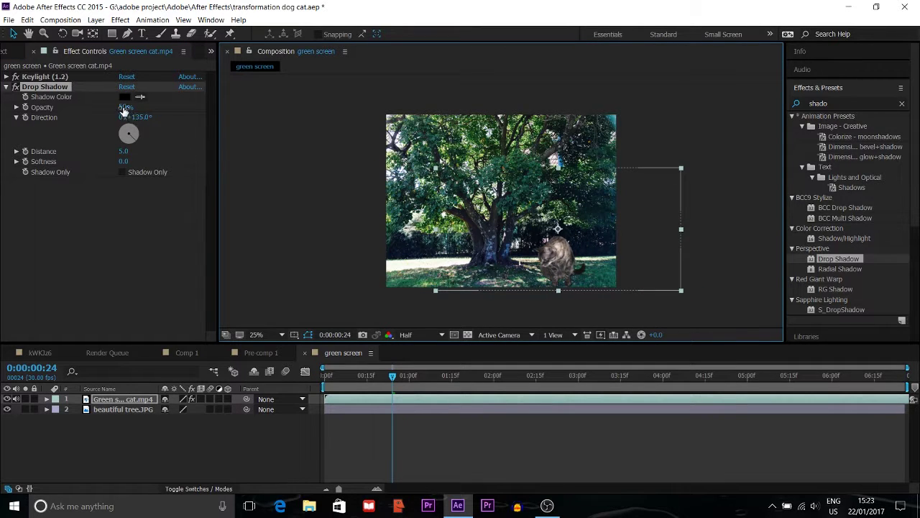
Tune the drop shadow to 84% opacity, distance 174 and direction 93°.
drag(125, 108, 152, 106)
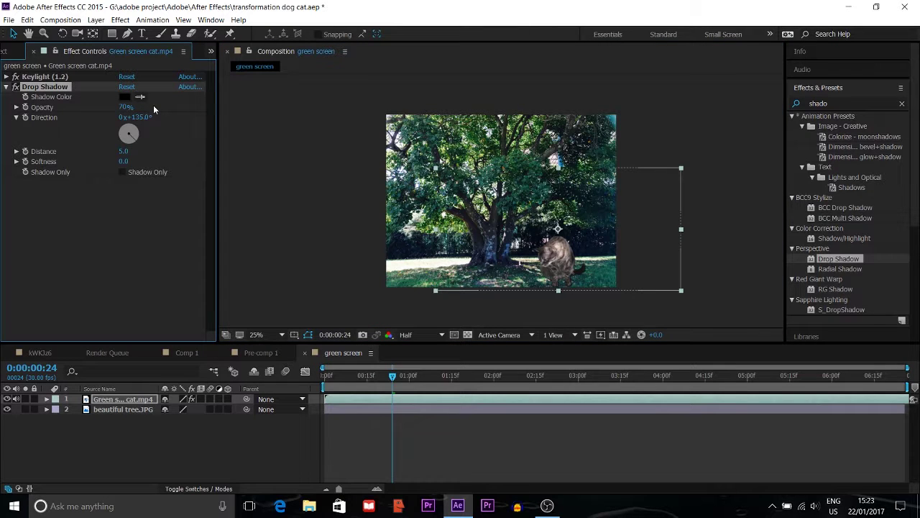
key(space)
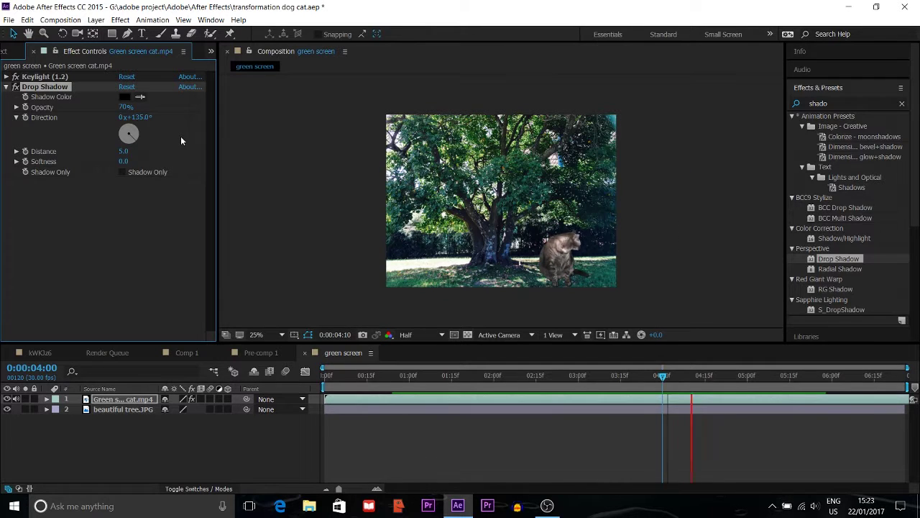
key(space)
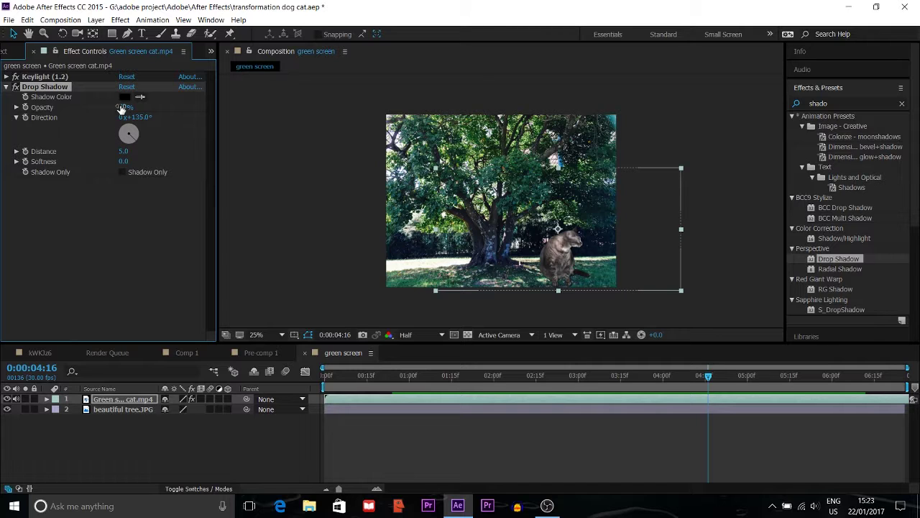
drag(122, 108, 131, 105)
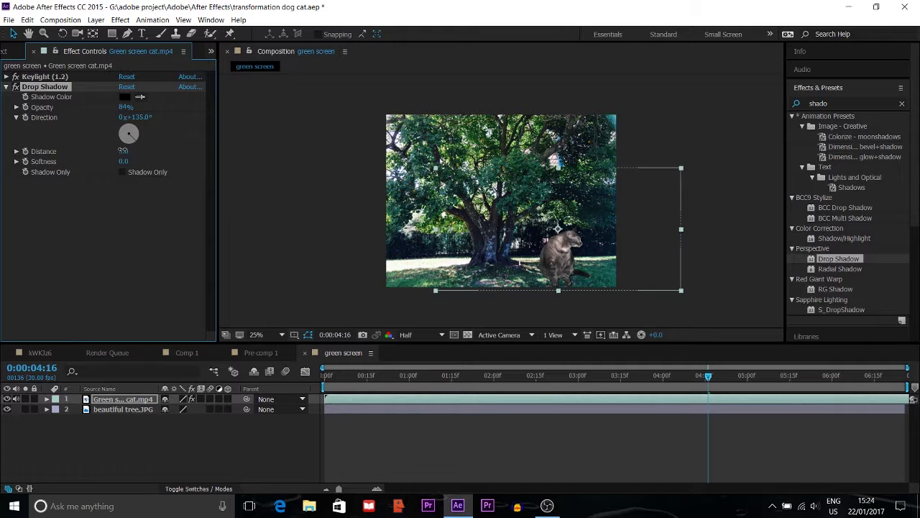
drag(123, 150, 202, 127)
drag(137, 118, 115, 120)
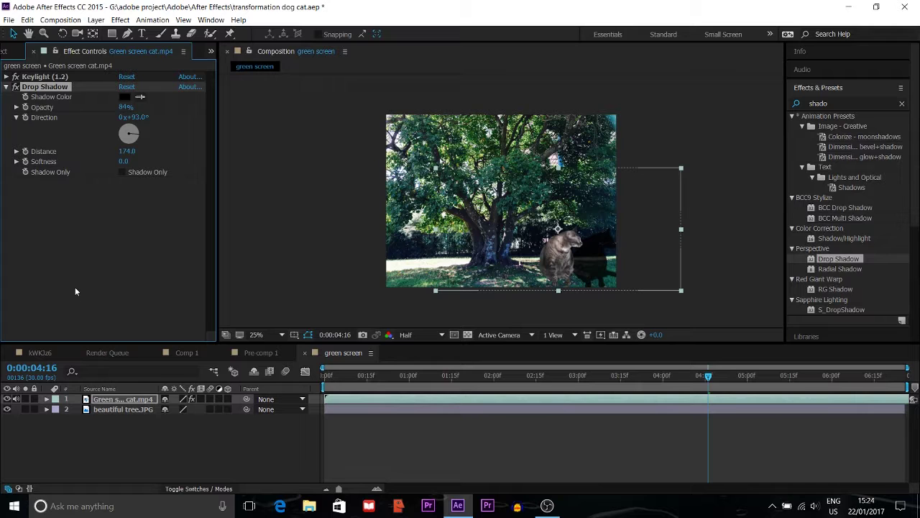
Duplicate the cat layer and delete Drop Shadow from the lower copy.
click(122, 405)
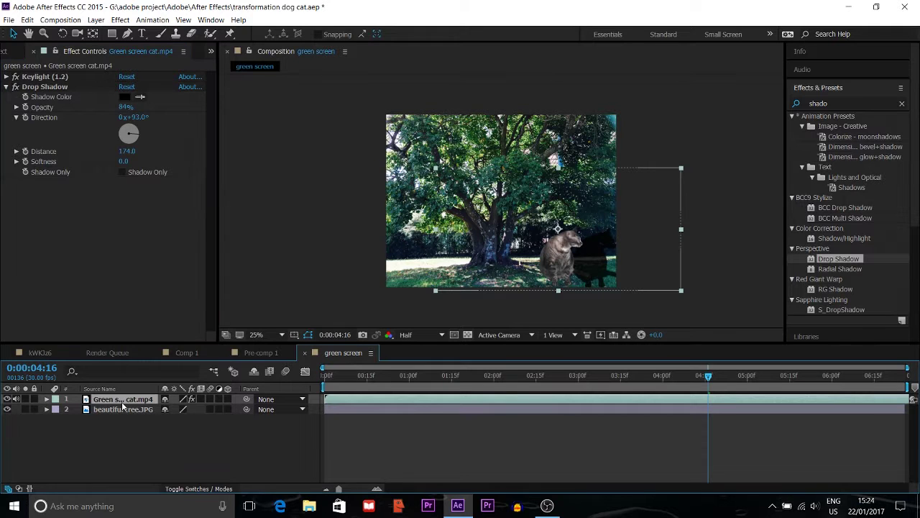
key(ctrl+d)
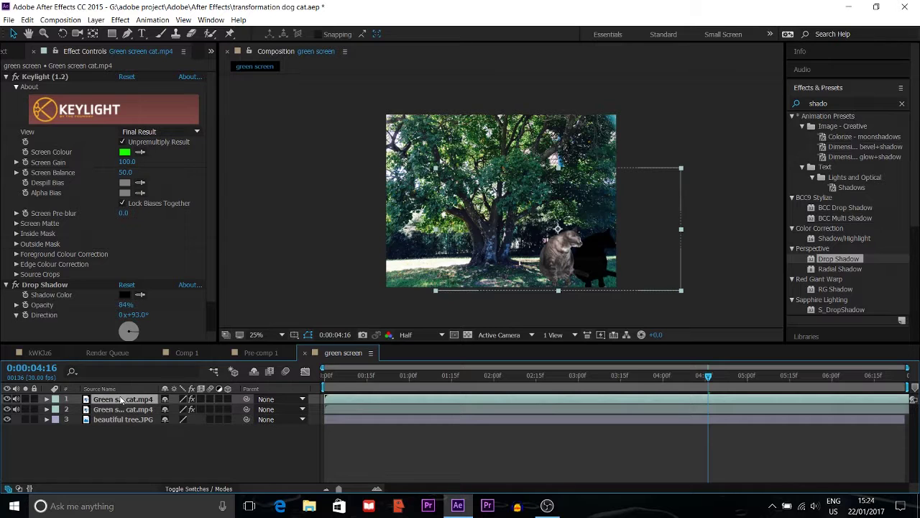
click(6, 77)
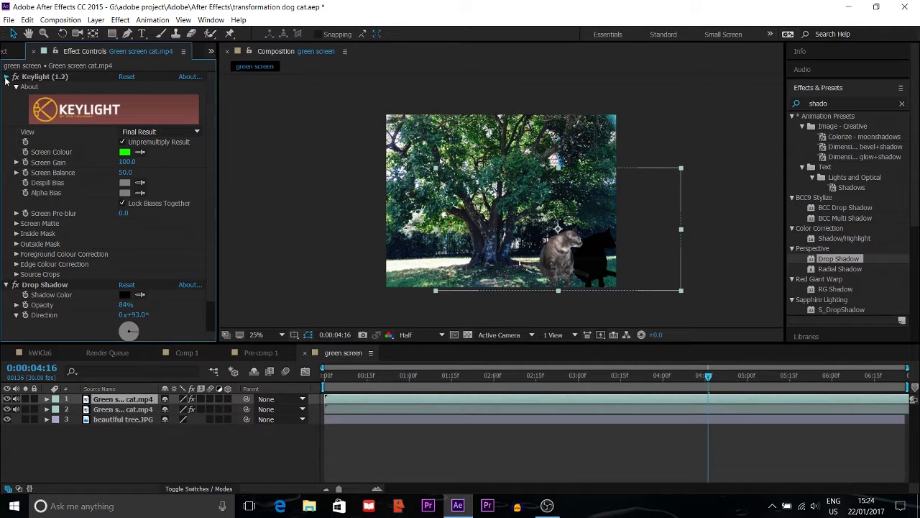
click(121, 409)
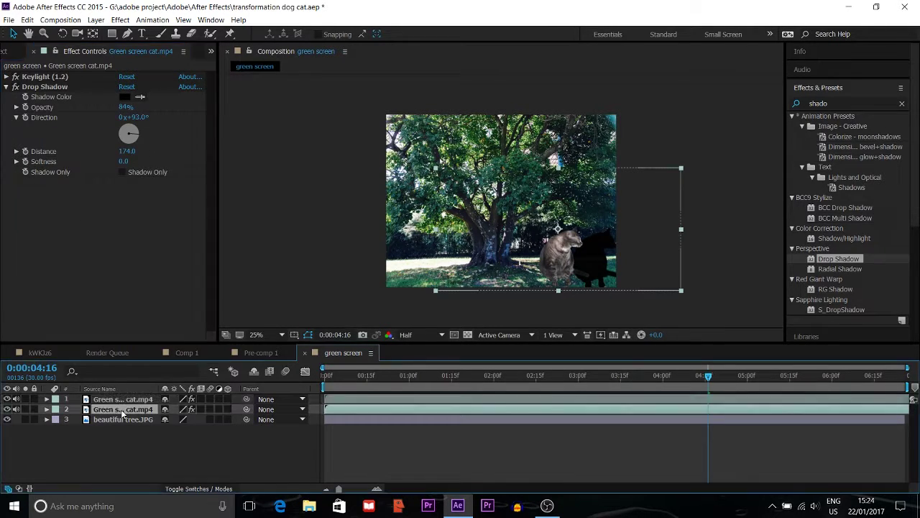
click(46, 87)
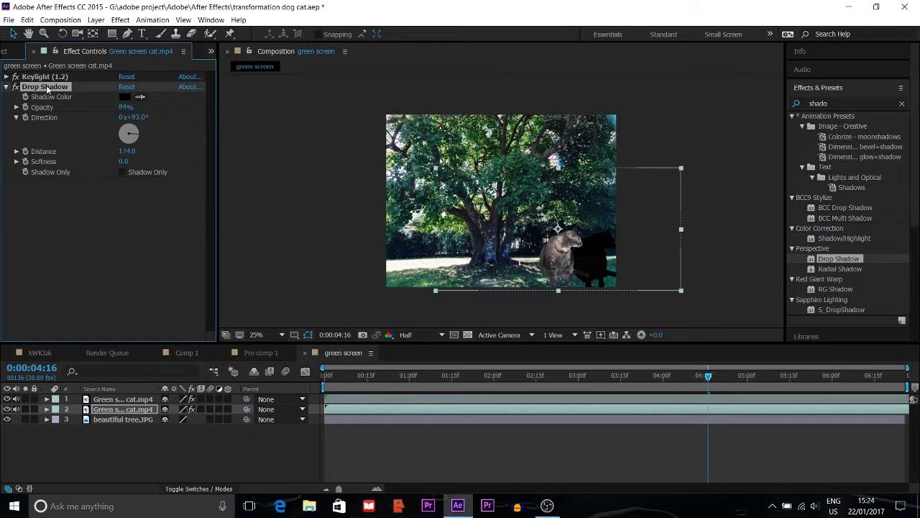
key(Delete)
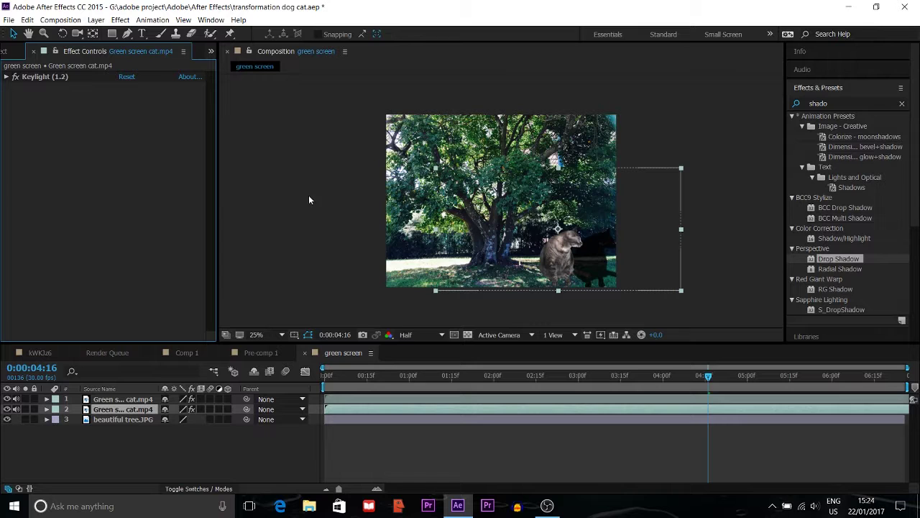
Show the blending mode columns and nudge the top cat copy slightly down-left.
click(121, 400)
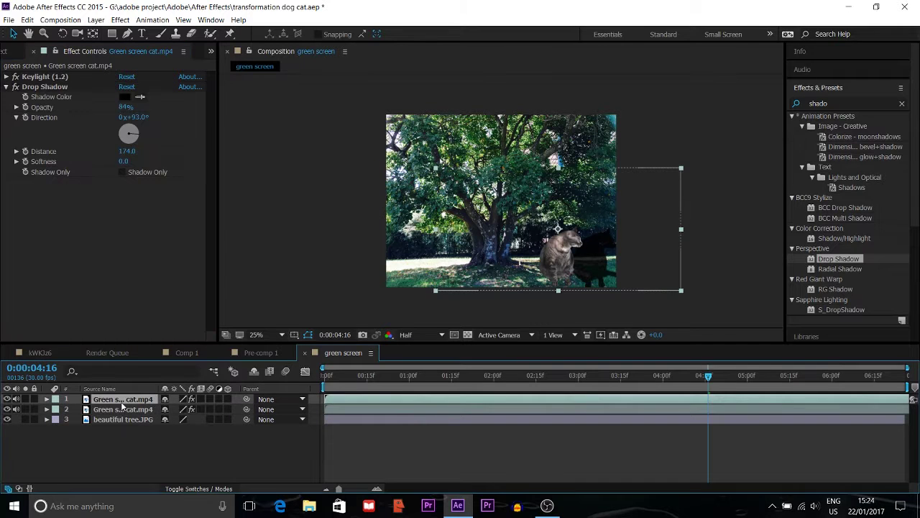
click(211, 488)
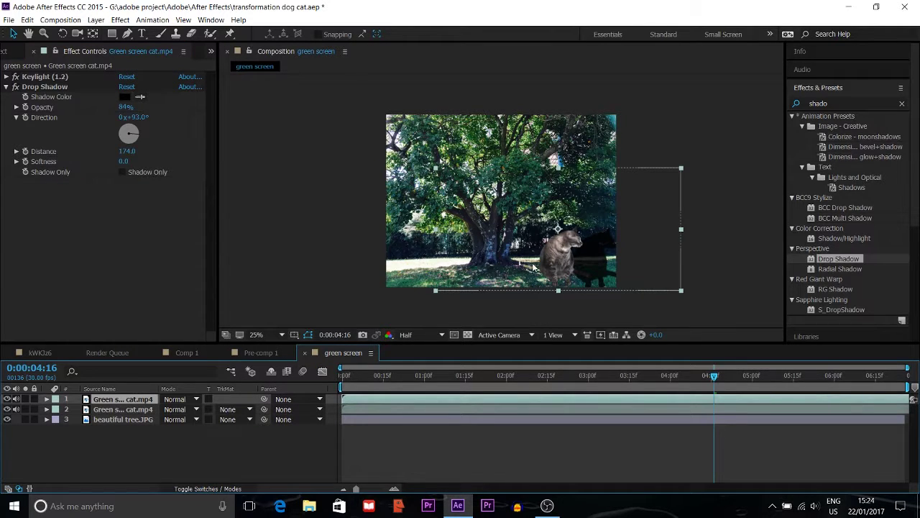
mouse_move(620, 254)
mouse_down()
mouse_move(616, 268)
mouse_move(618, 259)
mouse_up()
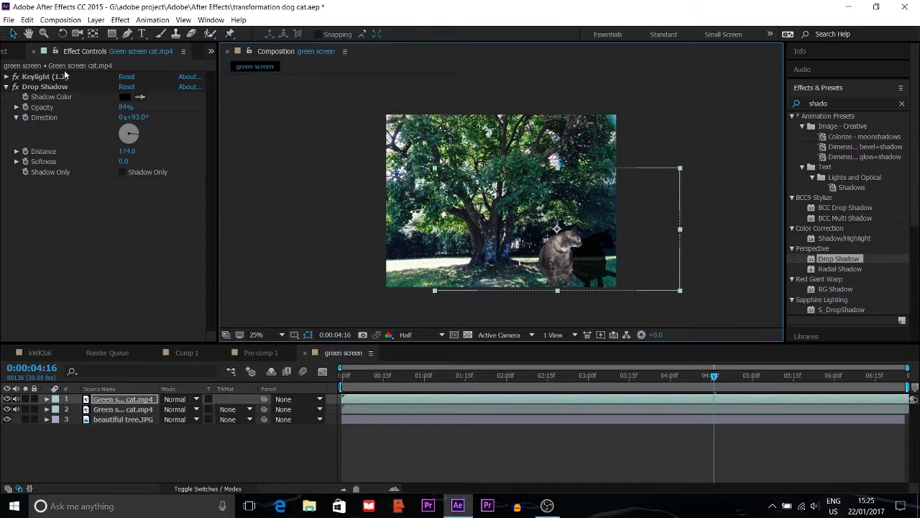
Enable Shadow Only on the top copy's Drop Shadow and fine-tune its position behind the cat.
click(126, 171)
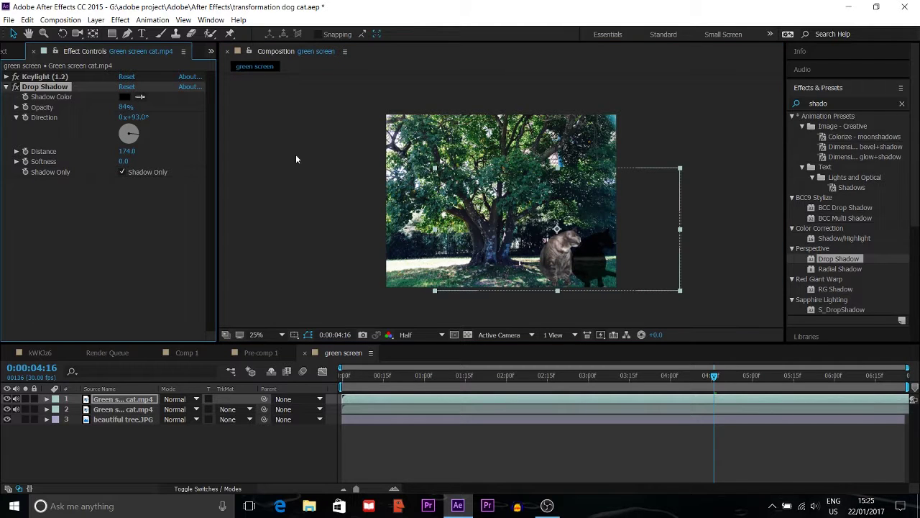
drag(555, 232, 550, 232)
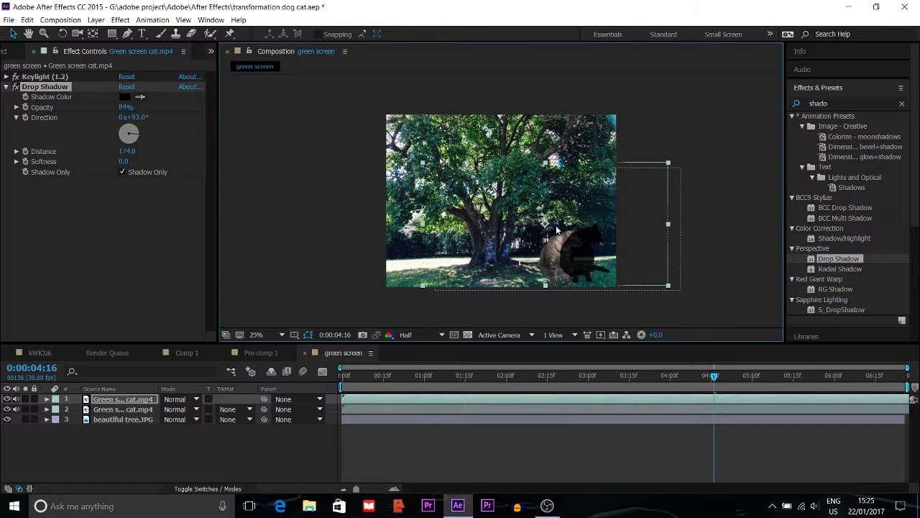
drag(556, 227, 570, 227)
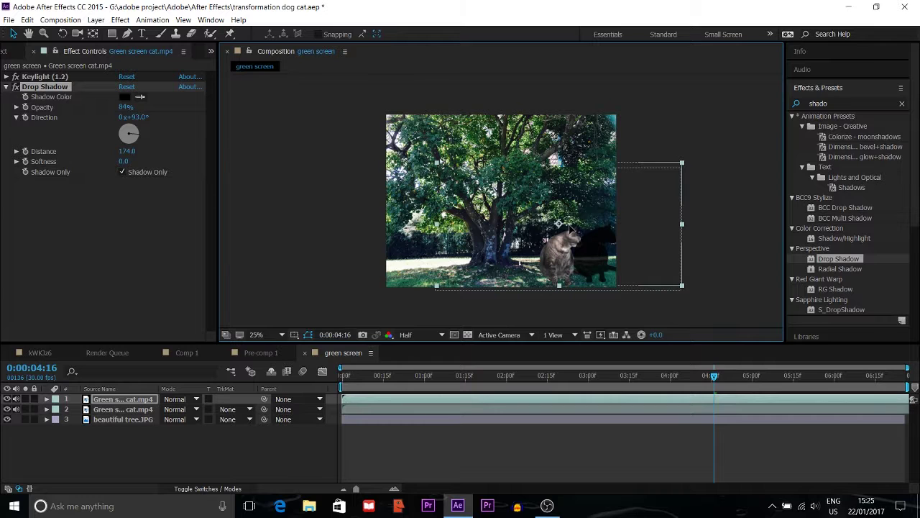
Make the shadow-only cat copy a 3D layer and tilt it toward the ground.
click(204, 489)
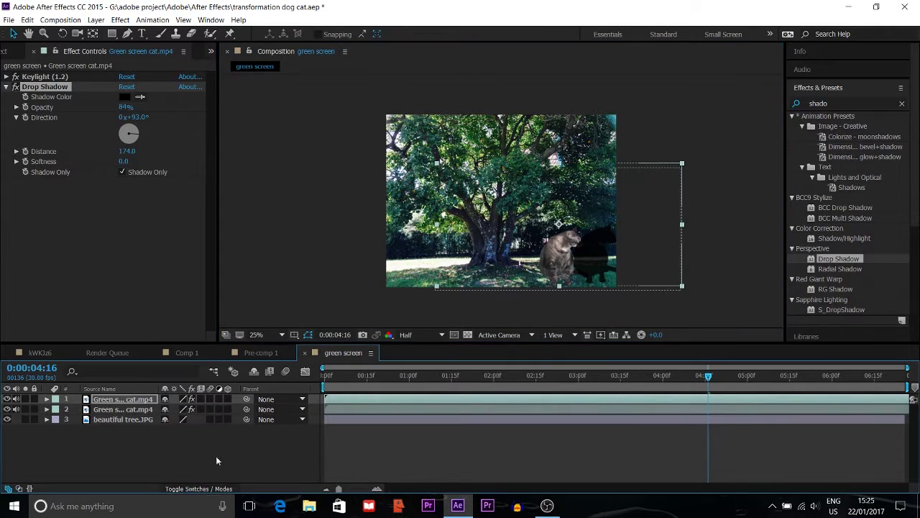
click(227, 398)
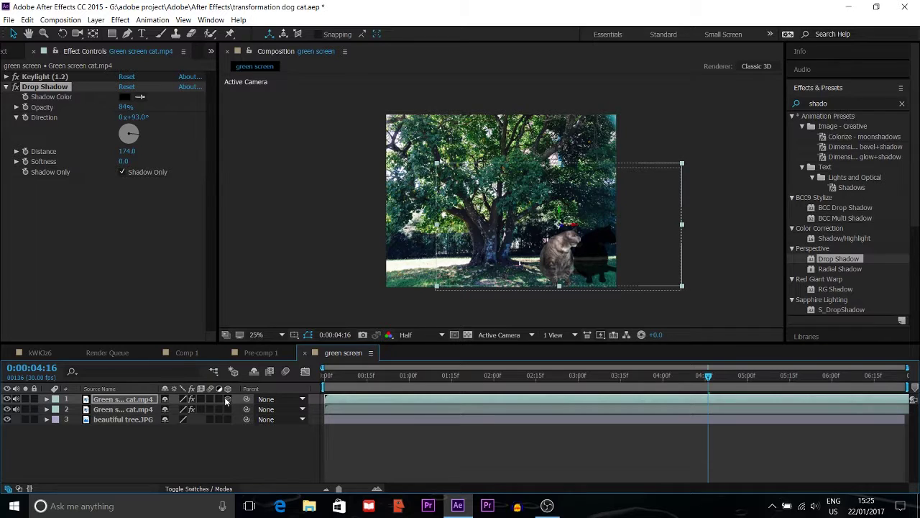
click(562, 218)
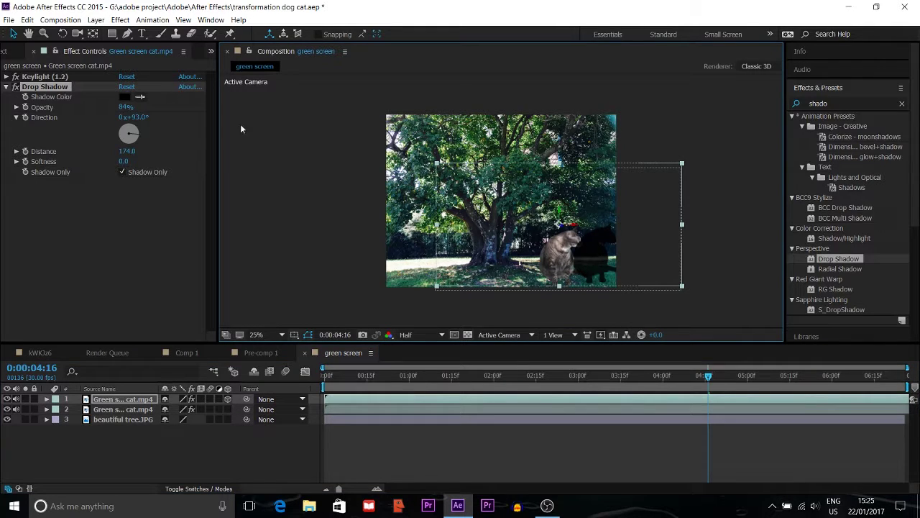
click(61, 34)
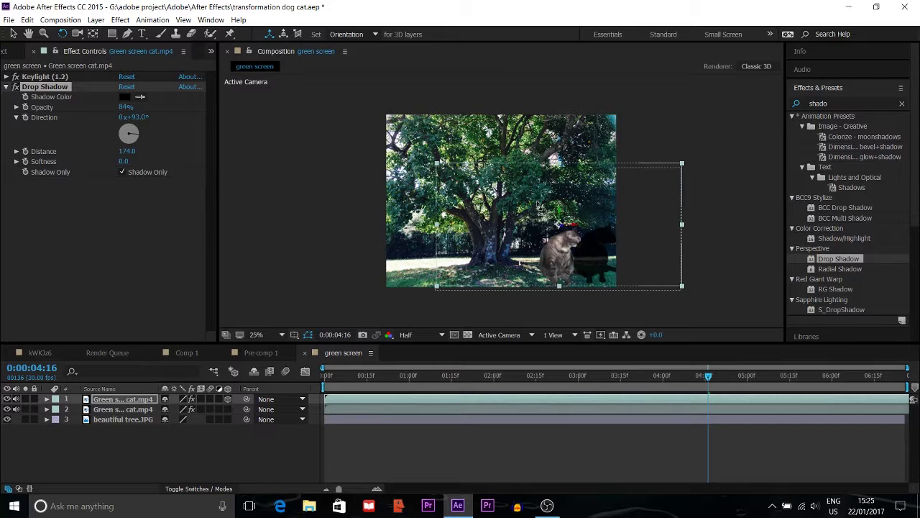
mouse_move(542, 207)
mouse_down()
mouse_move(549, 210)
mouse_move(542, 203)
mouse_up()
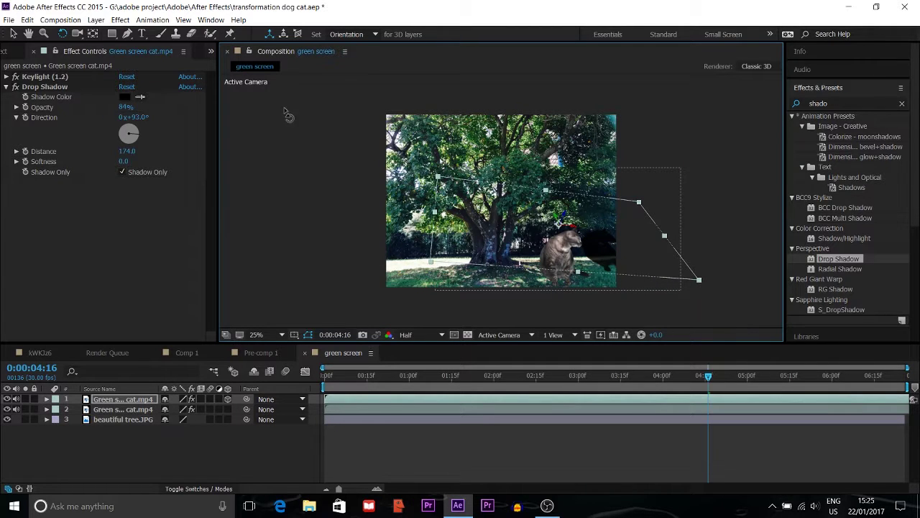
Move the shadow layer down-left and place it below the cat layer in the stack.
click(13, 34)
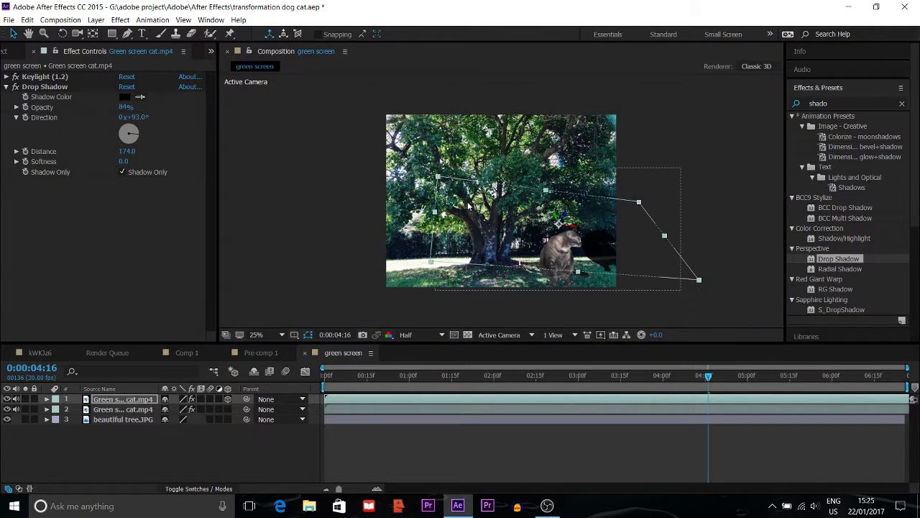
drag(612, 248, 599, 261)
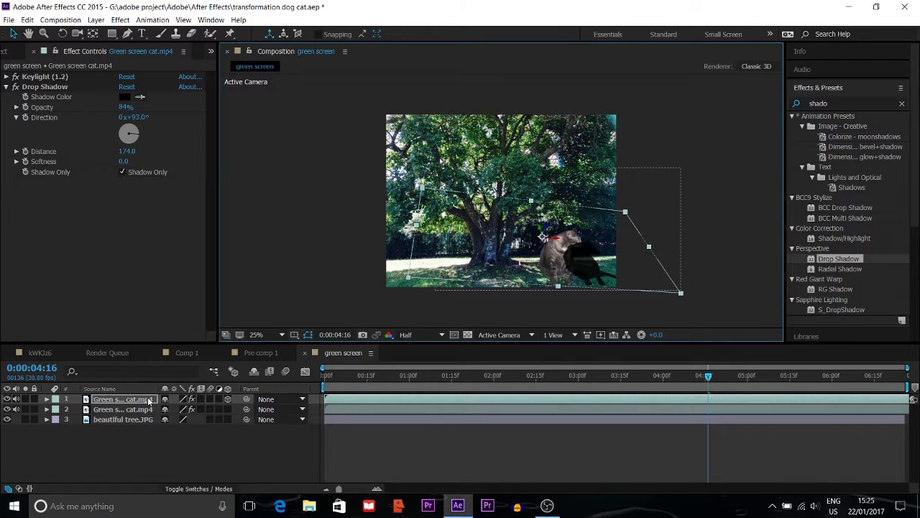
drag(149, 400, 148, 415)
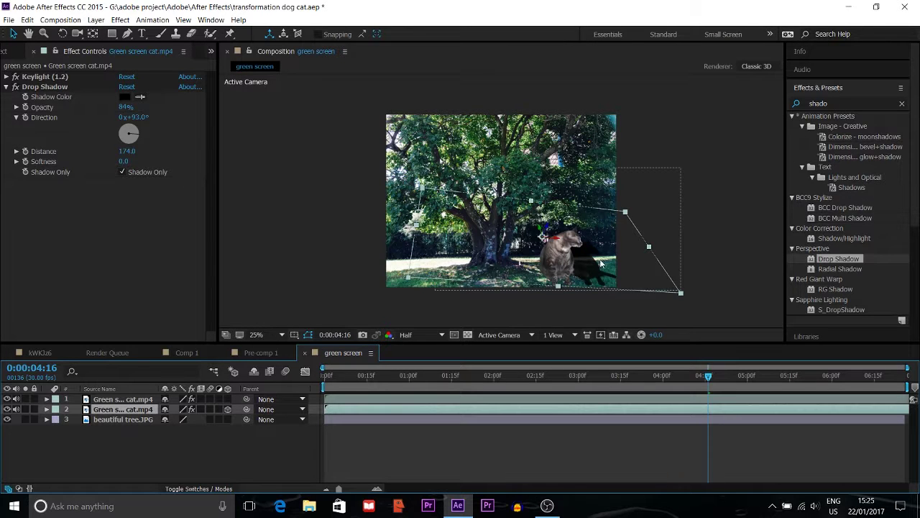
drag(536, 232, 537, 230)
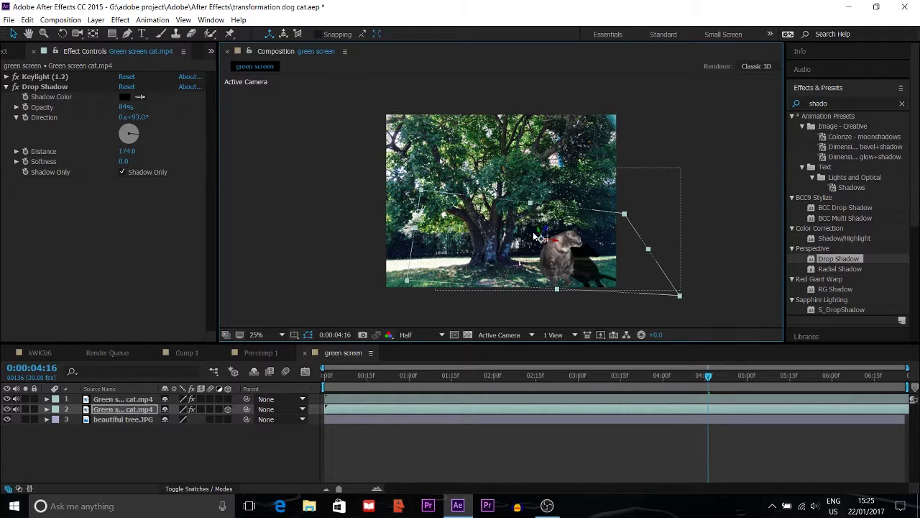
Tilt the shadow flatter onto the grass and shift it to the cat's feet.
click(63, 33)
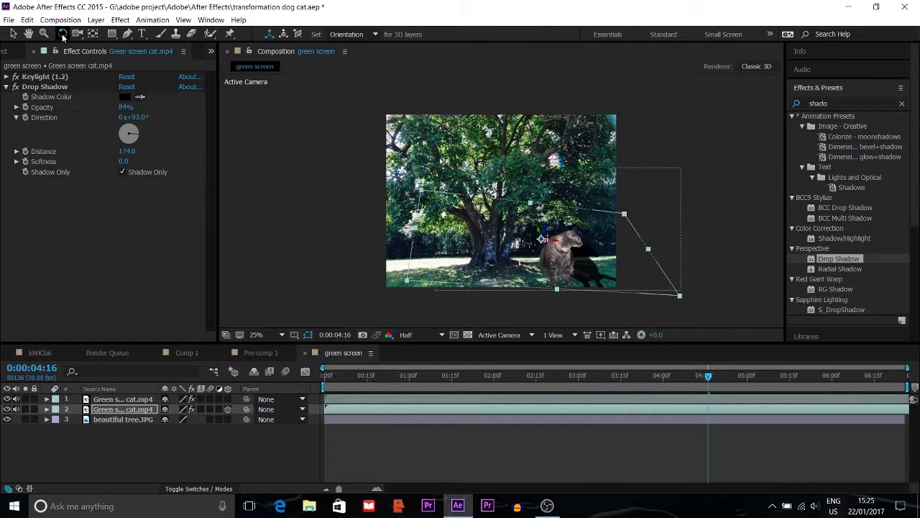
drag(532, 249, 529, 249)
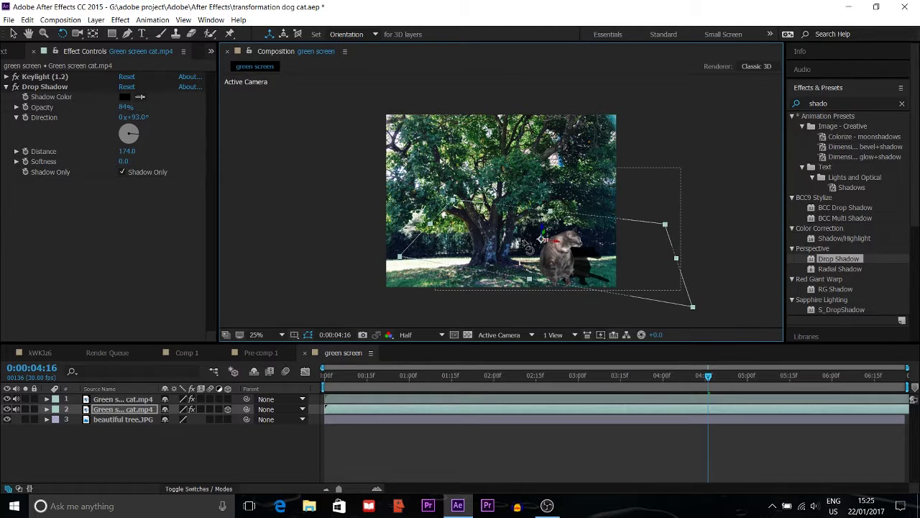
drag(529, 248, 528, 246)
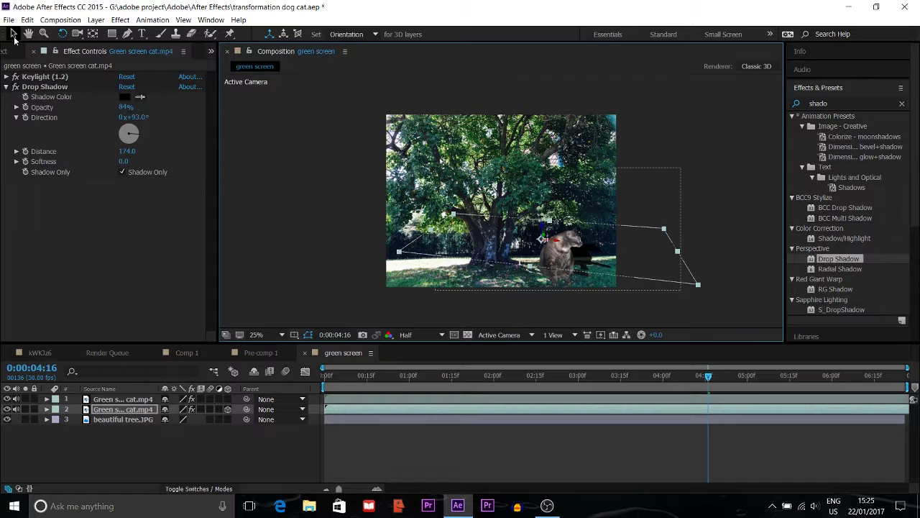
click(13, 35)
drag(608, 268, 597, 285)
Preview the composite to check the cat with its flattened 3D shadow on the grass.
key(space)
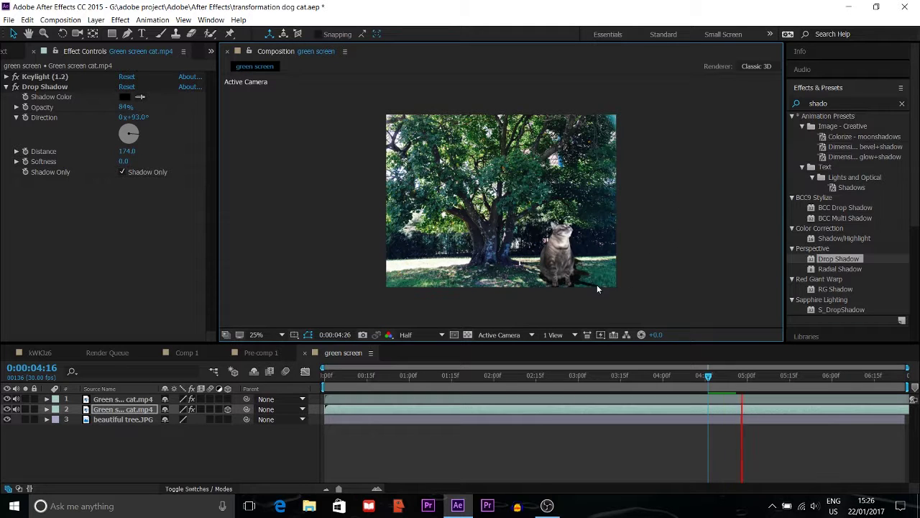